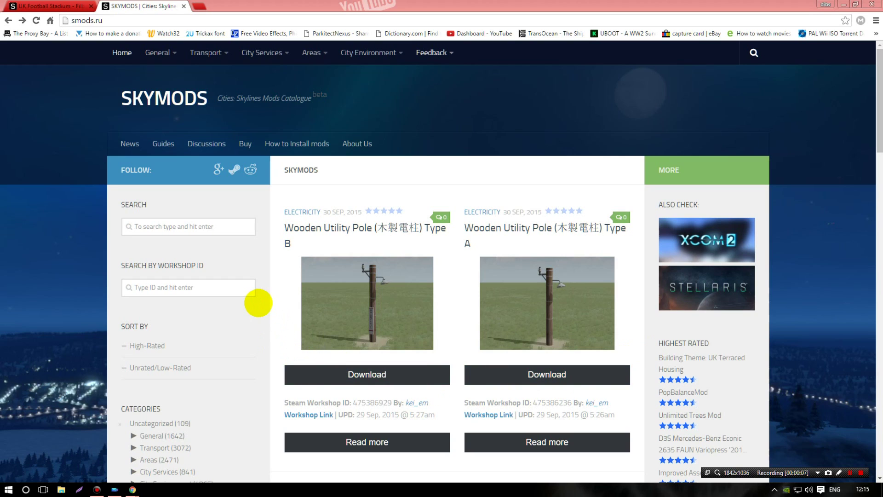
scroll(259, 348, down, 2)
scroll(304, 341, down, 3)
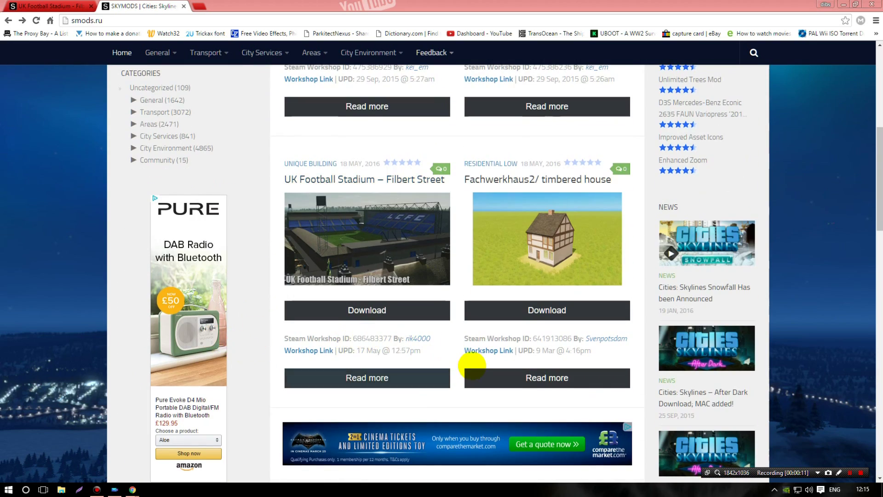
scroll(467, 361, down, 2)
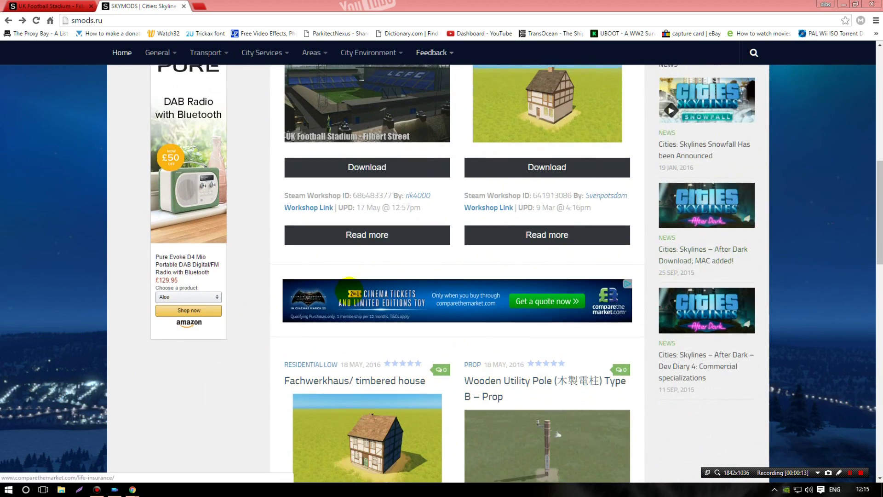
scroll(345, 286, up, 2)
scroll(350, 288, up, 5)
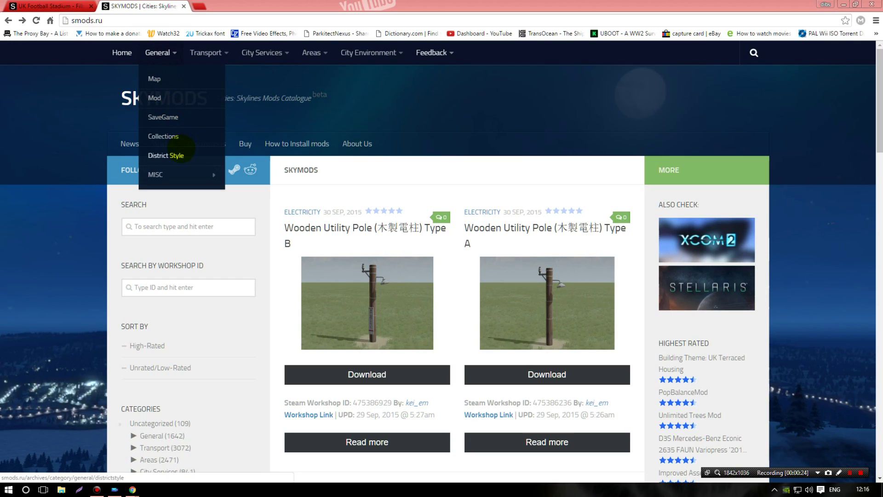
Step: Open SkyMods' Map category listings to reach the Harrisburg 2016 map's download page
mouse_move(160, 53)
click(169, 72)
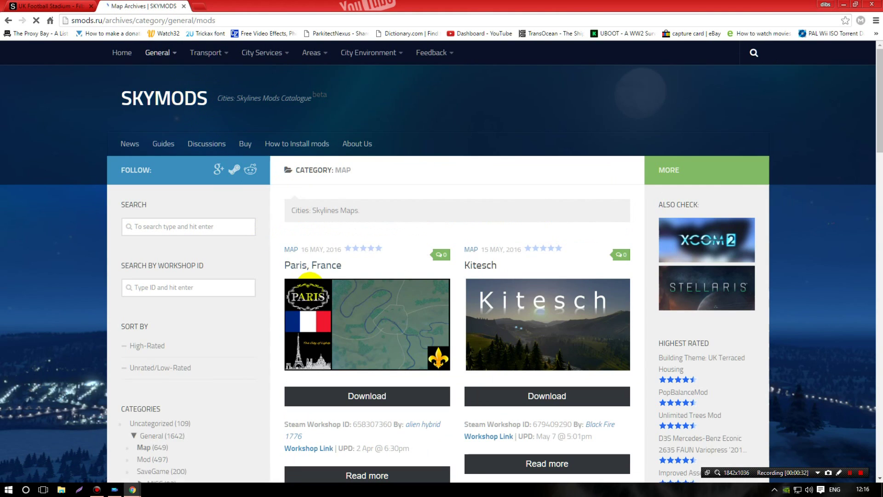
scroll(313, 276, down, 2)
scroll(483, 263, down, 3)
scroll(458, 237, up, 3)
scroll(457, 237, down, 4)
scroll(500, 234, down, 3)
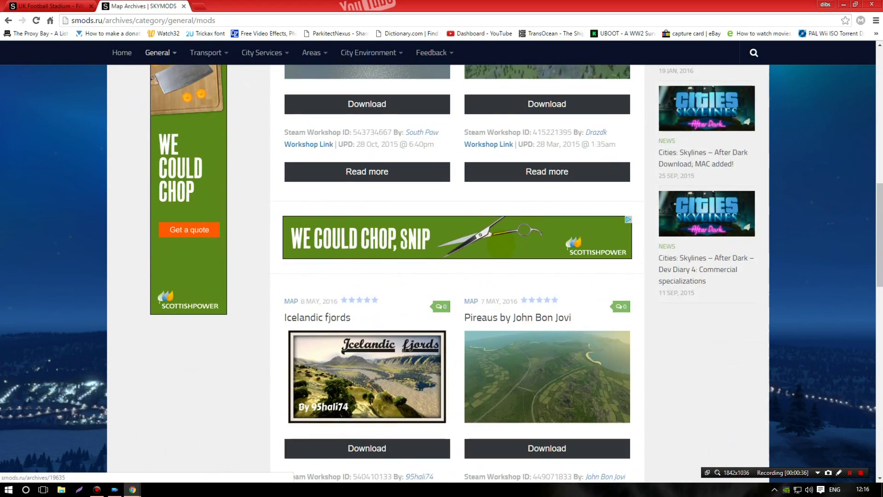
scroll(500, 243, down, 2)
scroll(501, 244, down, 3)
scroll(502, 243, down, 1)
scroll(501, 242, down, 1)
scroll(501, 243, down, 2)
scroll(502, 242, down, 1)
scroll(502, 243, up, 3)
scroll(502, 243, up, 3)
scroll(502, 243, up, 5)
scroll(500, 245, up, 3)
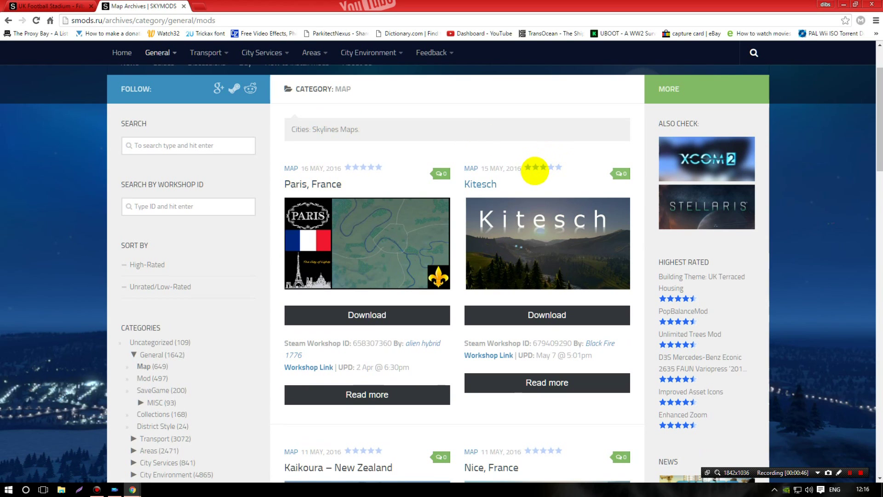
scroll(542, 211, down, 2)
scroll(542, 211, down, 3)
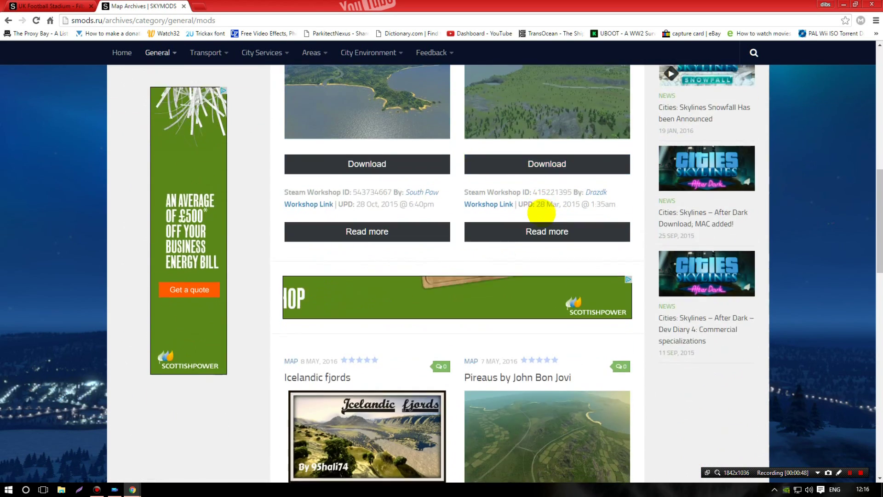
scroll(542, 215, down, 3)
scroll(529, 205, down, 3)
scroll(483, 214, down, 2)
scroll(352, 228, down, 1)
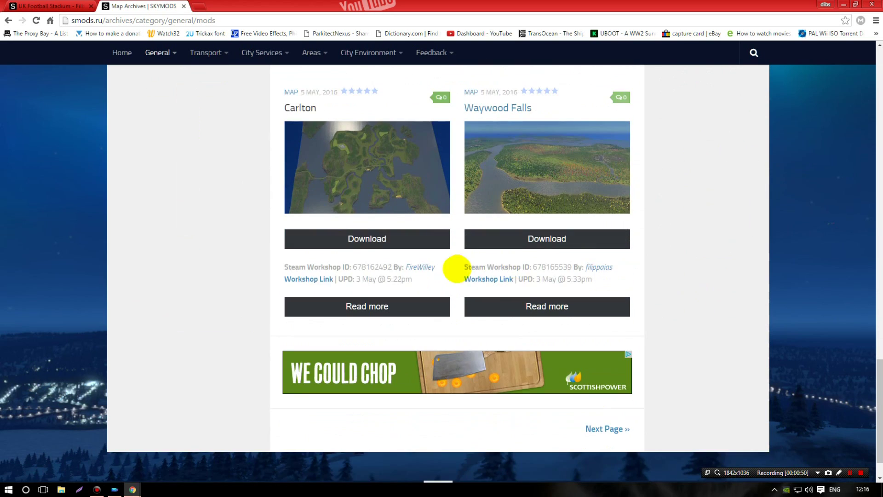
scroll(352, 228, up, 2)
scroll(336, 211, up, 3)
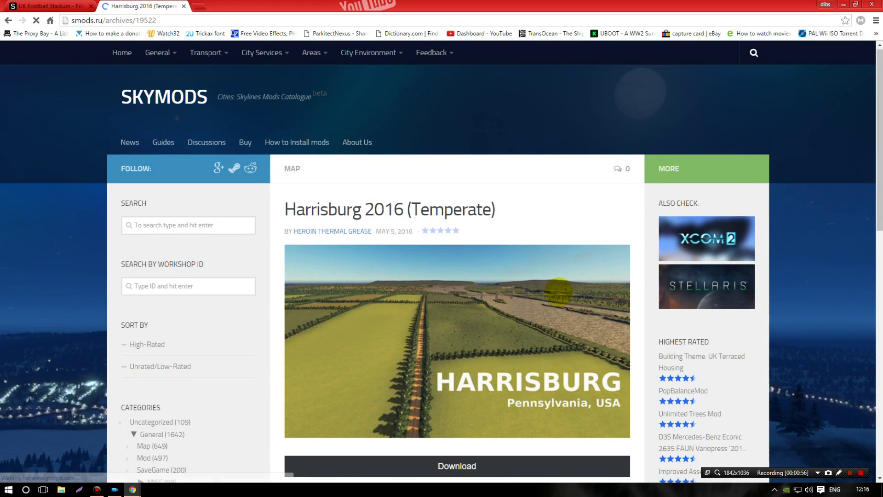
scroll(560, 291, down, 4)
Step: Save the 3.2 MB Harrisburg 2016 map zip into Desktop\New folder (2), dismissing the pop-up ad
click(462, 181)
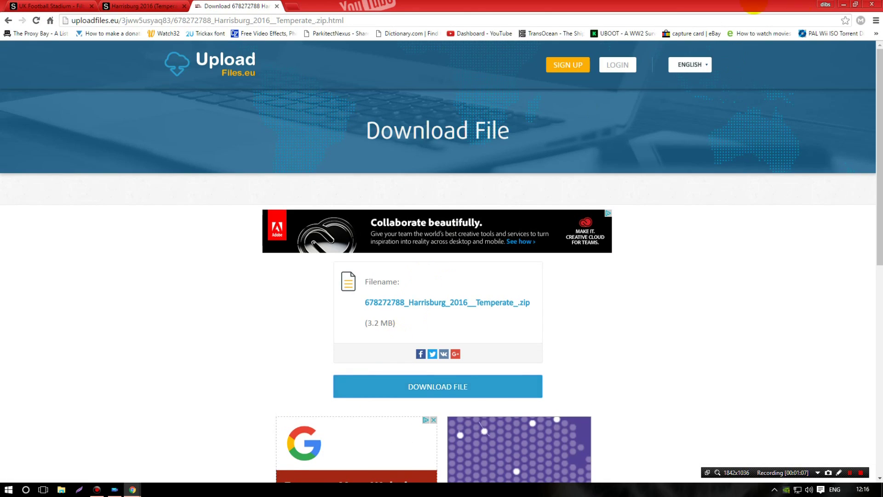
click(397, 356)
click(874, 8)
click(663, 25)
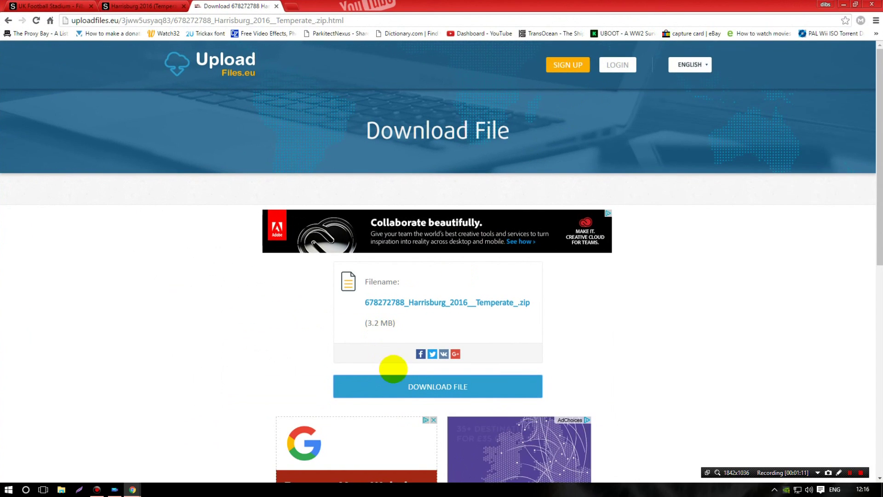
click(402, 386)
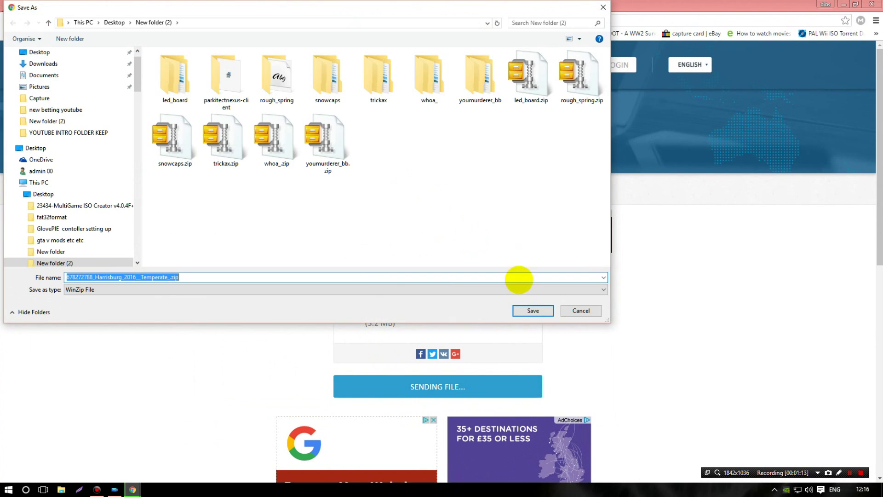
click(532, 311)
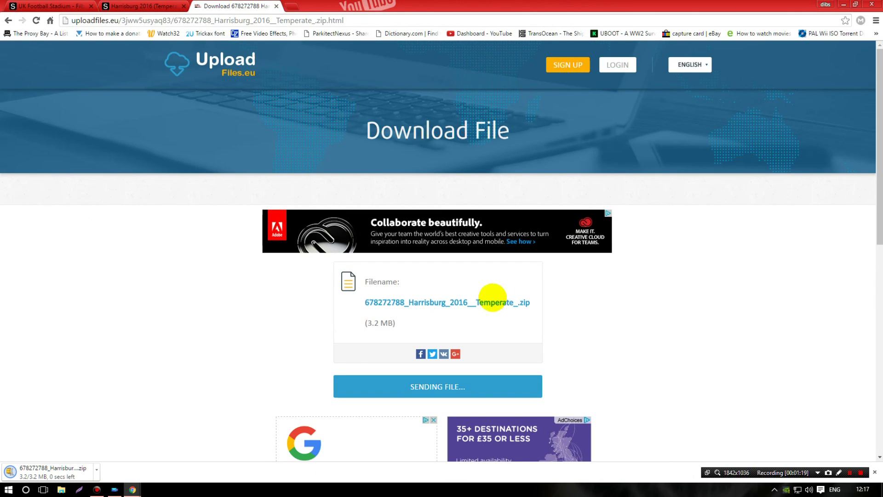
Step: Unzip the downloaded Harrisburg 2016 archive in WinZip Pro to get Harrisburg 2016 r8.crp
click(49, 472)
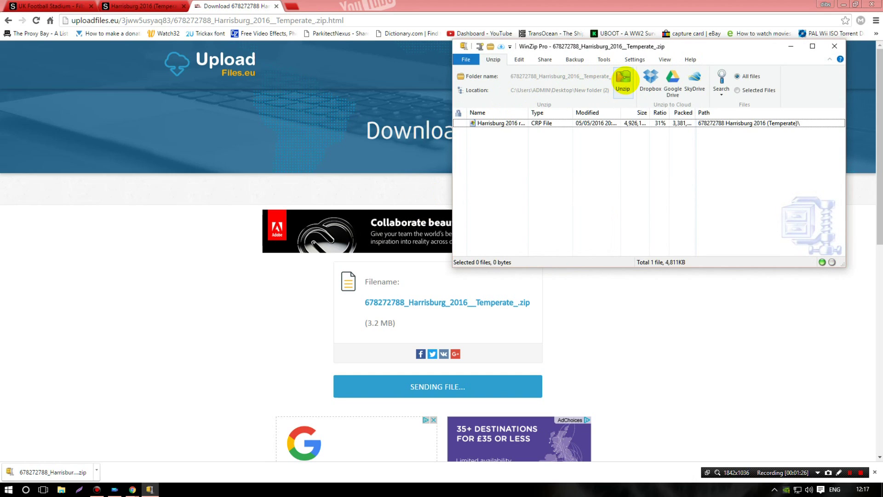
click(623, 80)
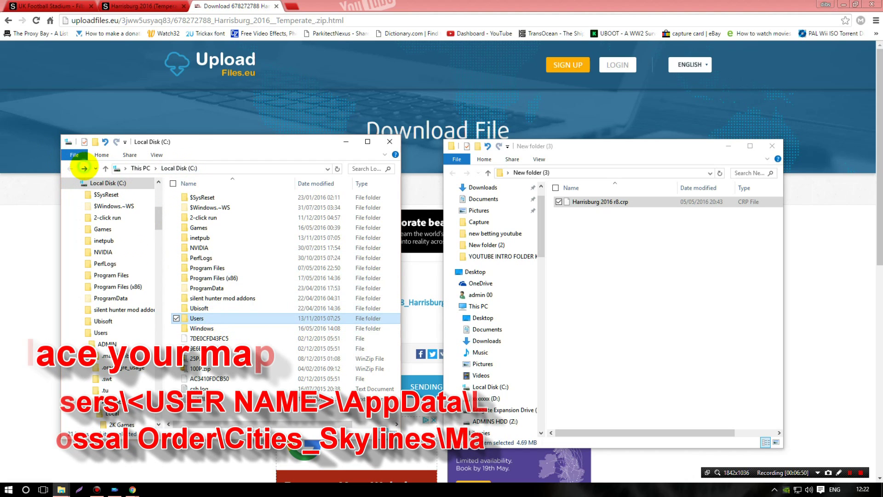
Step: Browse Explorer through Users\ADMIN\AppData\Local\Colossal Order\Cities_Skylines into the Maps folder
click(83, 168)
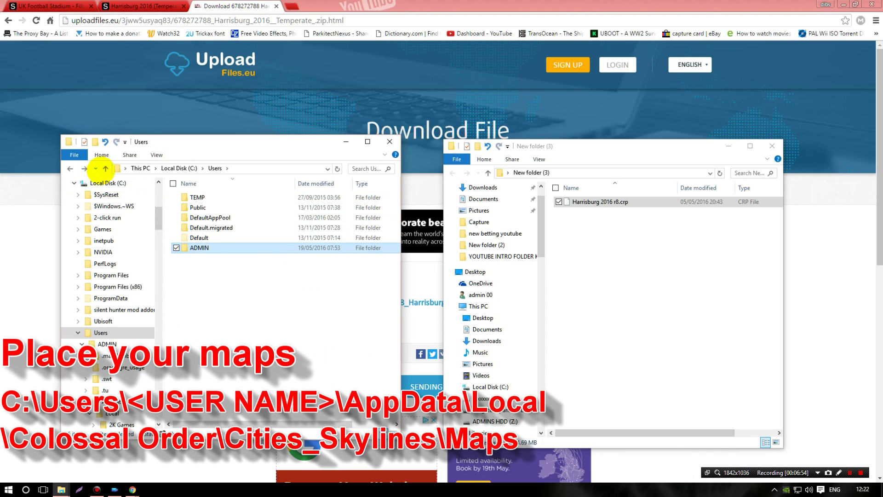
click(84, 167)
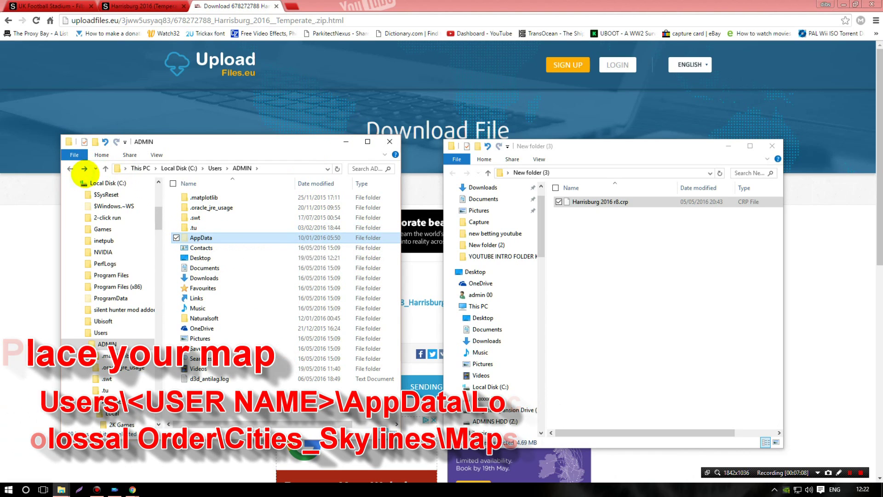
click(84, 169)
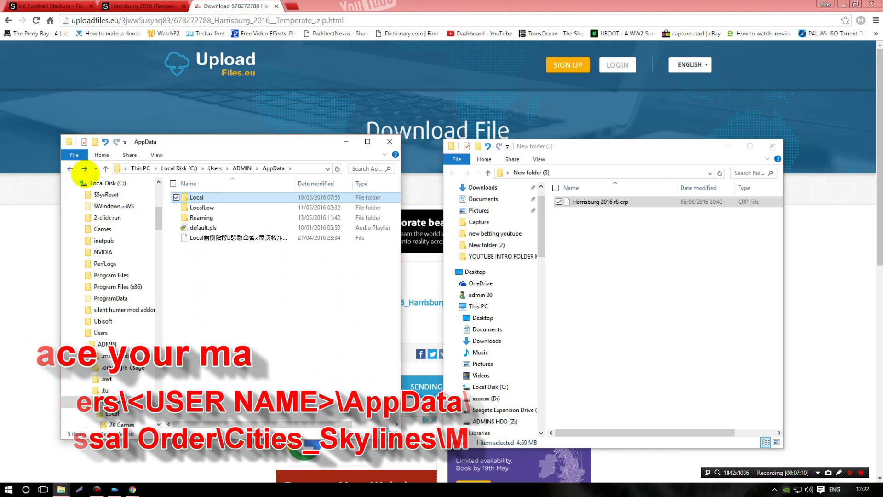
click(84, 168)
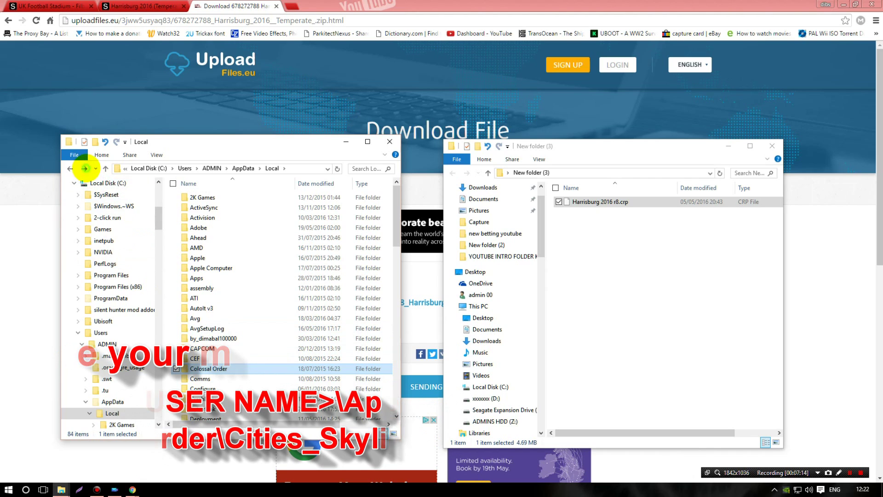
click(84, 168)
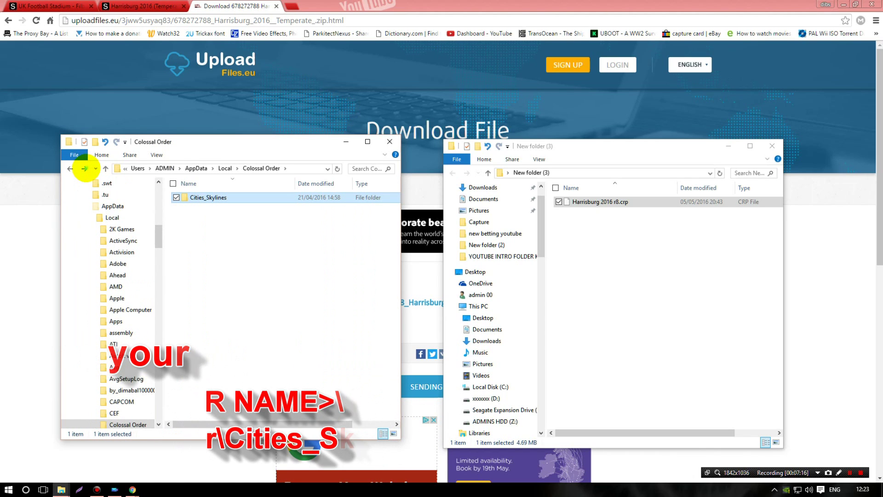
click(83, 169)
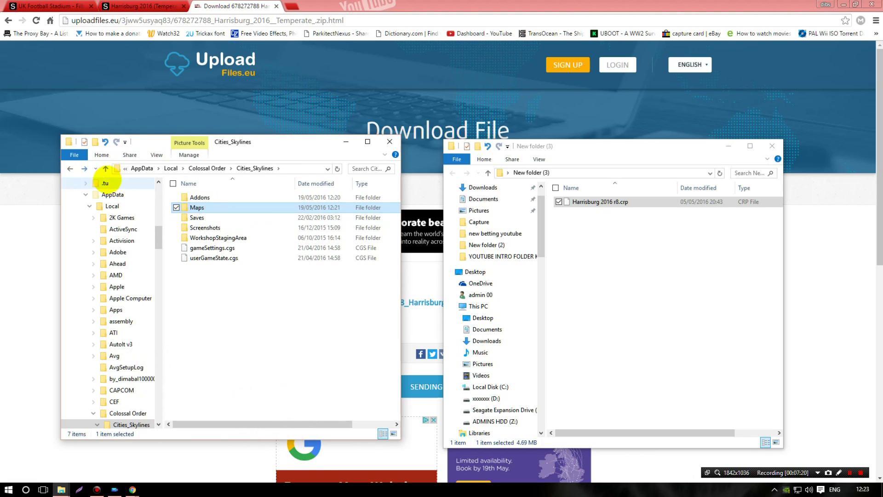
click(84, 169)
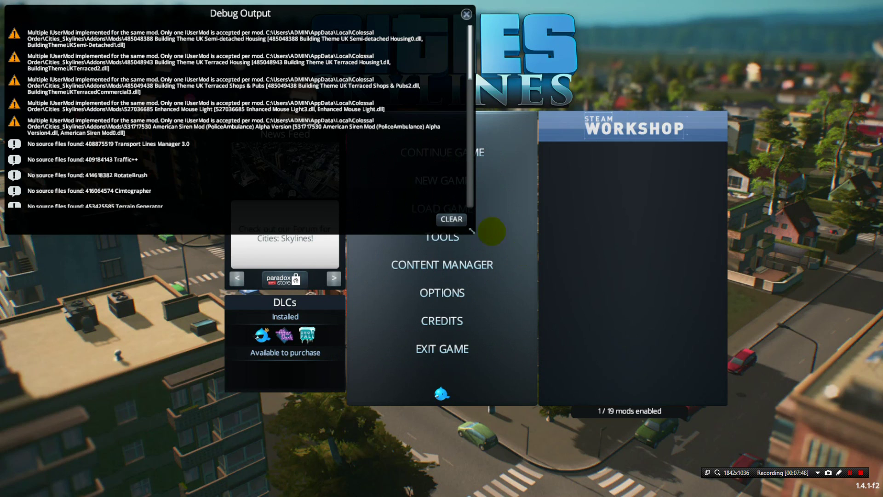
Step: Dismiss Debug Output and start the new city Rockvalley on the Harrisburg 2016 r8 map
click(467, 14)
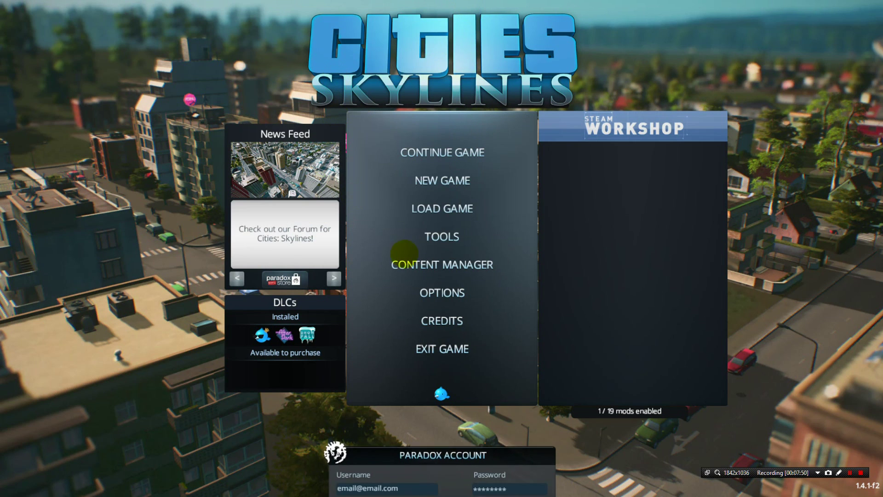
click(442, 181)
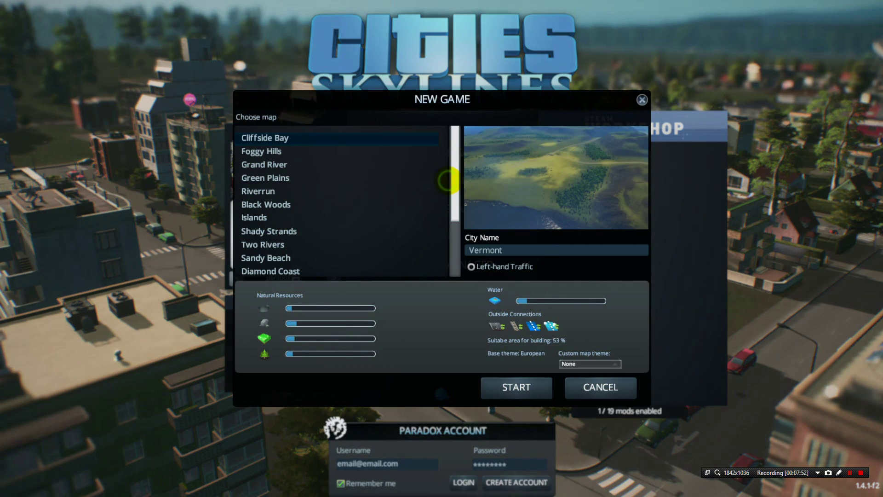
scroll(309, 193, down, 2)
scroll(308, 193, down, 1)
scroll(308, 193, down, 3)
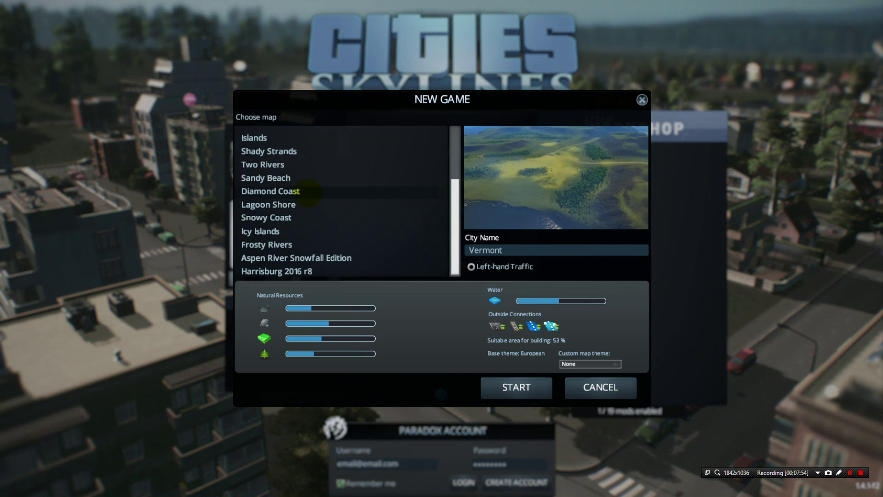
click(273, 269)
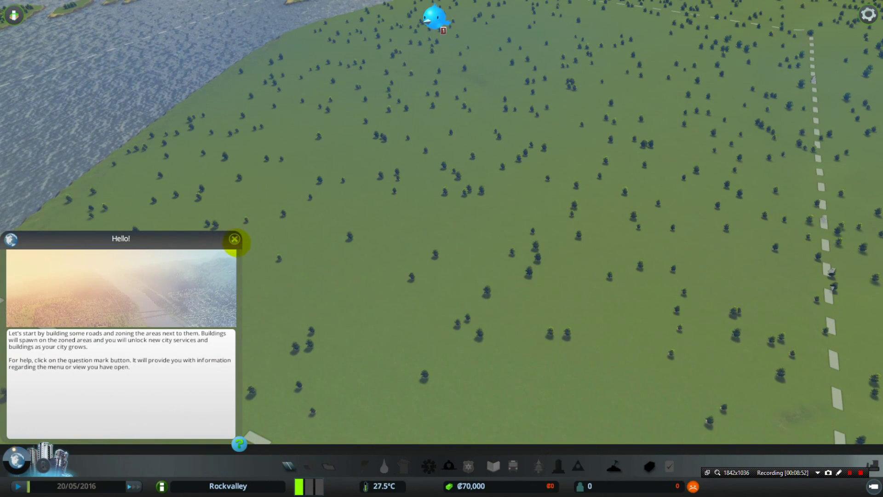
Step: Close the welcome panel, look along the river, then quit Rockvalley to the main menu
click(235, 240)
scroll(446, 190, down, 5)
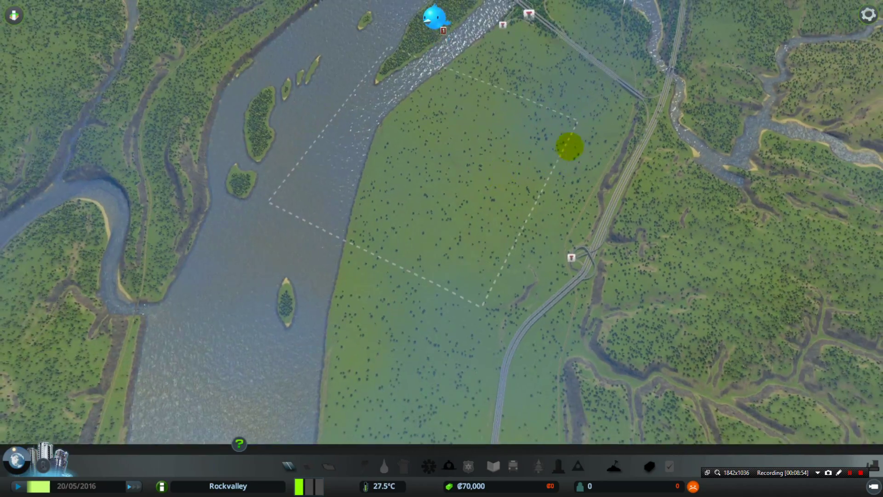
scroll(442, 191, down, 5)
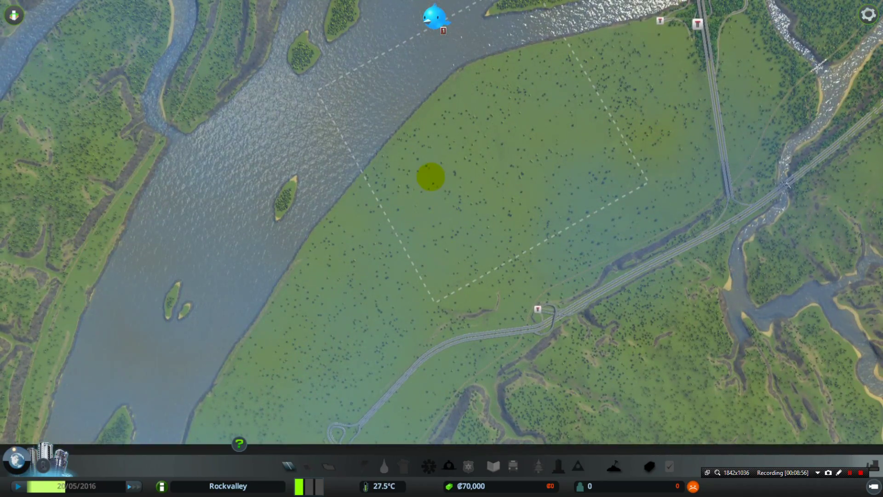
mouse_move(439, 191)
mouse_down()
mouse_move(434, 306)
mouse_move(443, 248)
mouse_move(535, 221)
mouse_up()
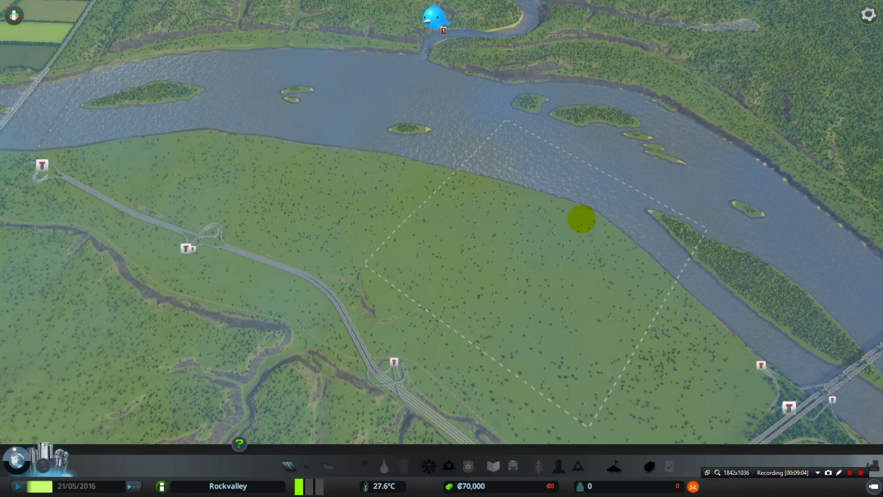
key(Escape)
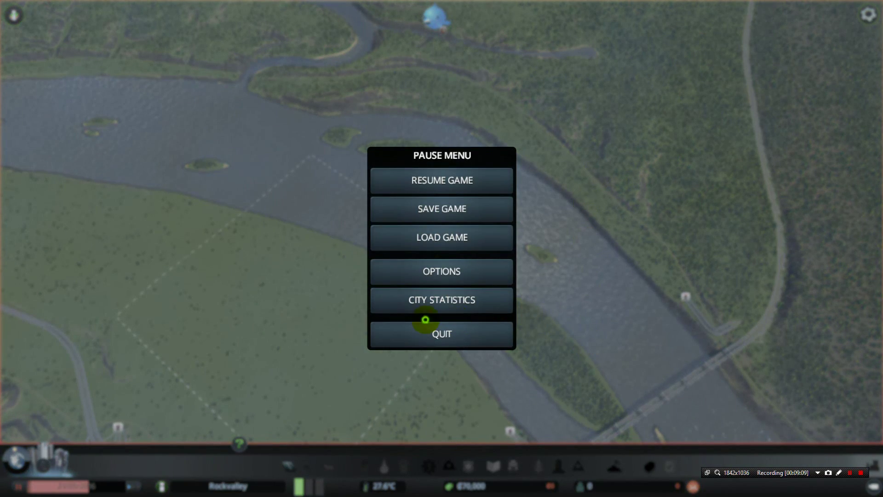
click(422, 331)
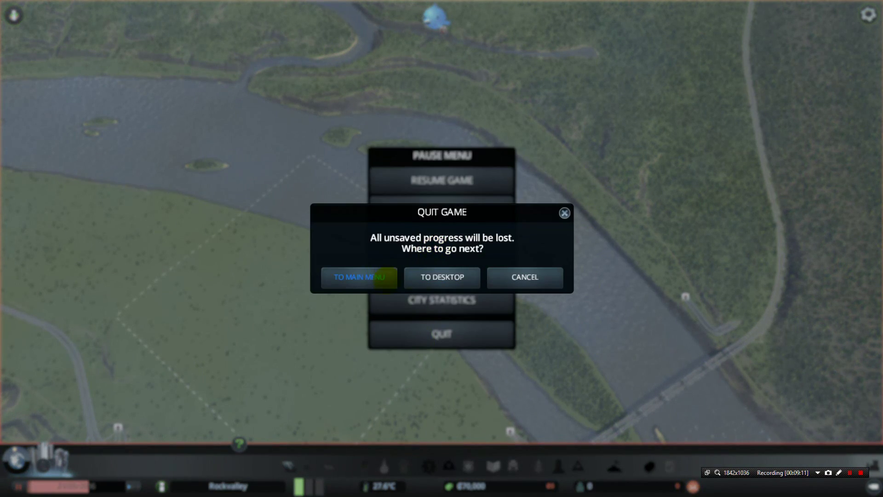
click(393, 276)
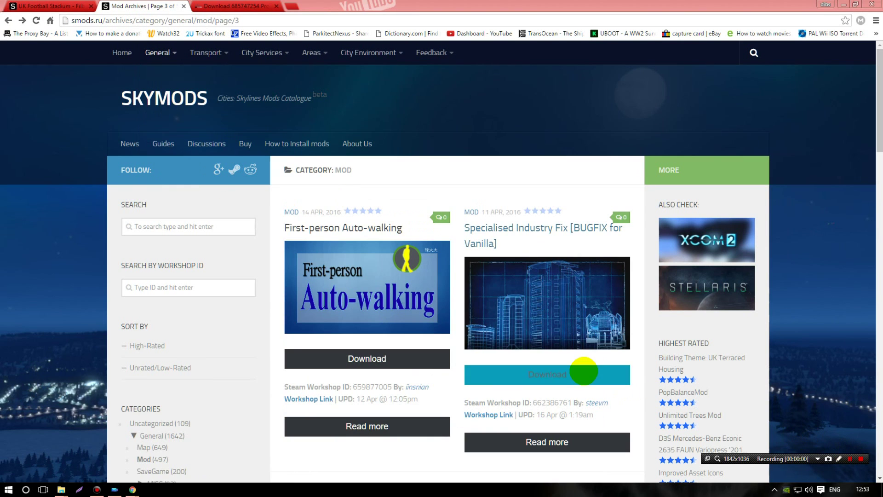
scroll(335, 198, down, 3)
scroll(335, 202, down, 3)
scroll(334, 202, down, 3)
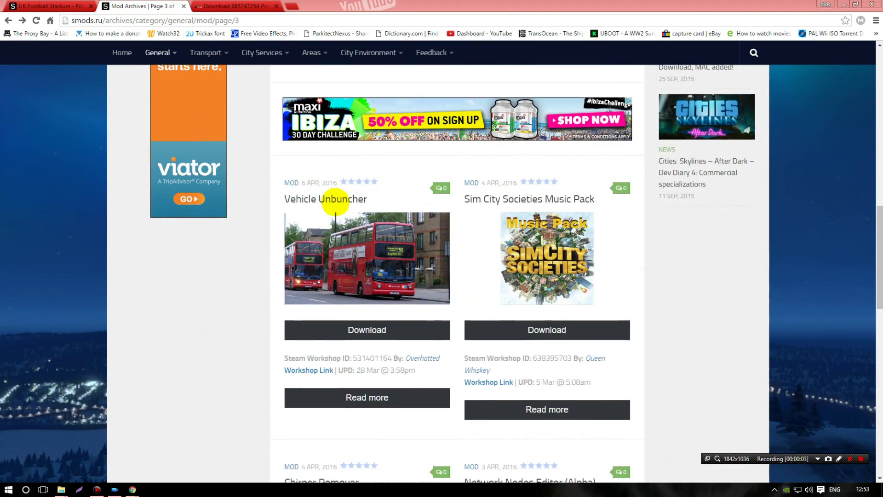
scroll(334, 204, down, 5)
scroll(334, 204, down, 4)
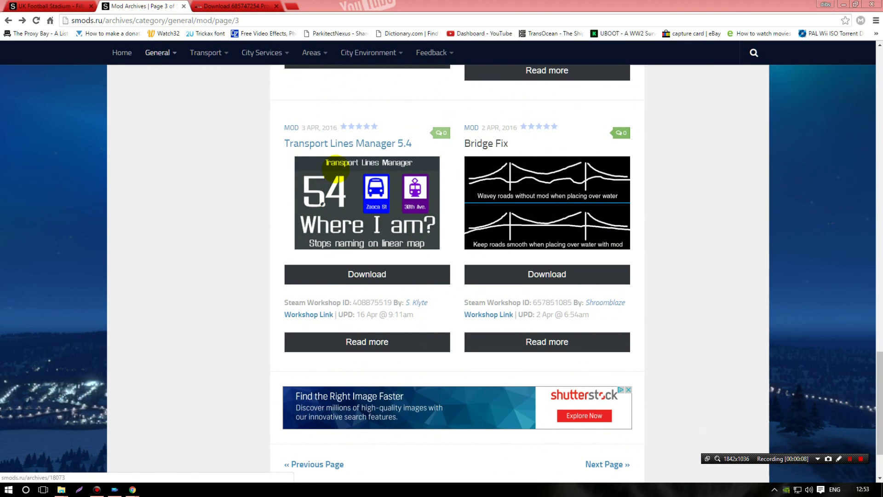
Step: Open the Transport Lines Manager 5.4 download page (174 KB zip) from SkyMods mod page 3
click(362, 276)
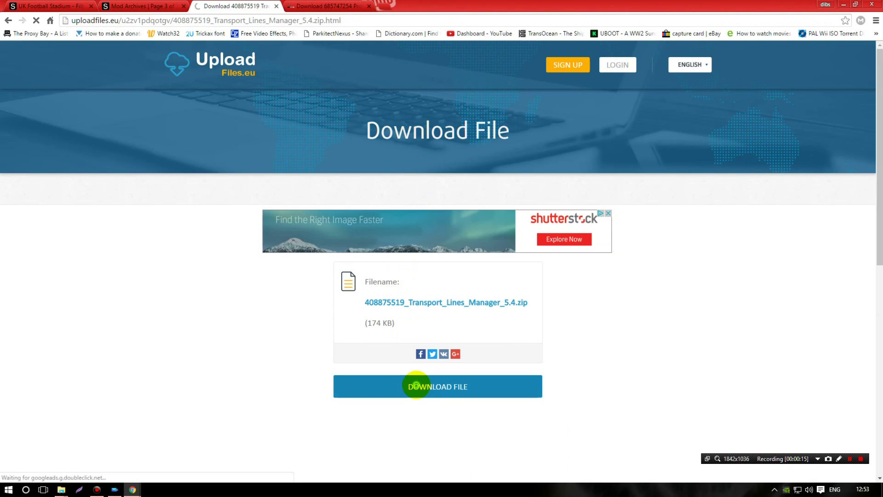
Step: Download Transport_Lines_Manager_5.4.zip from UploadFiles.eu into New folder (2)
click(416, 386)
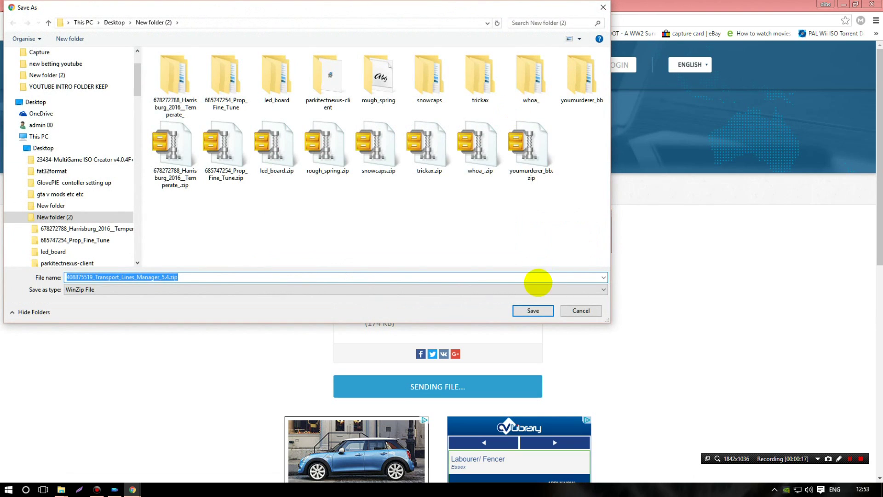
click(533, 310)
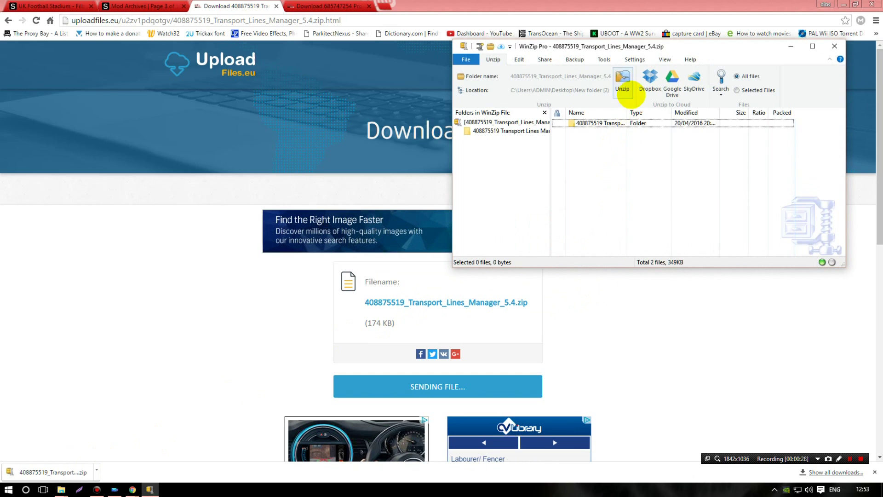
Step: Extract the Transport Lines Manager 5.4 zip and back the Mods Explorer window out to This PC
click(624, 83)
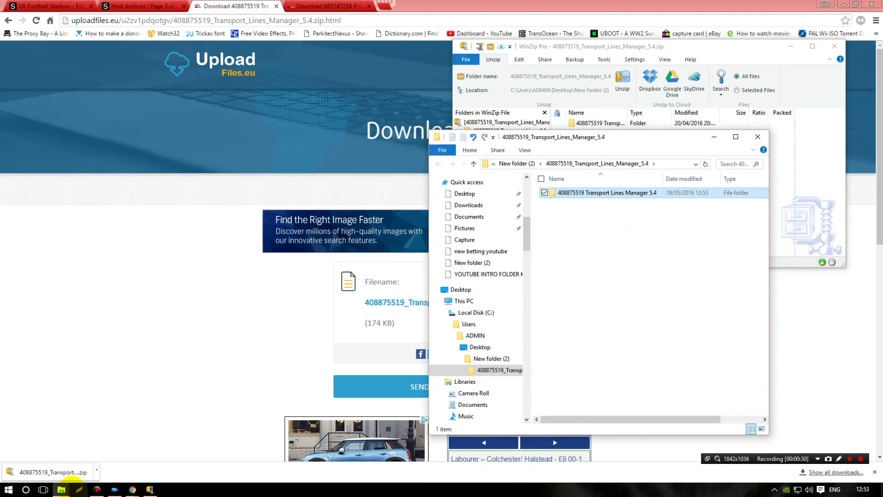
click(35, 442)
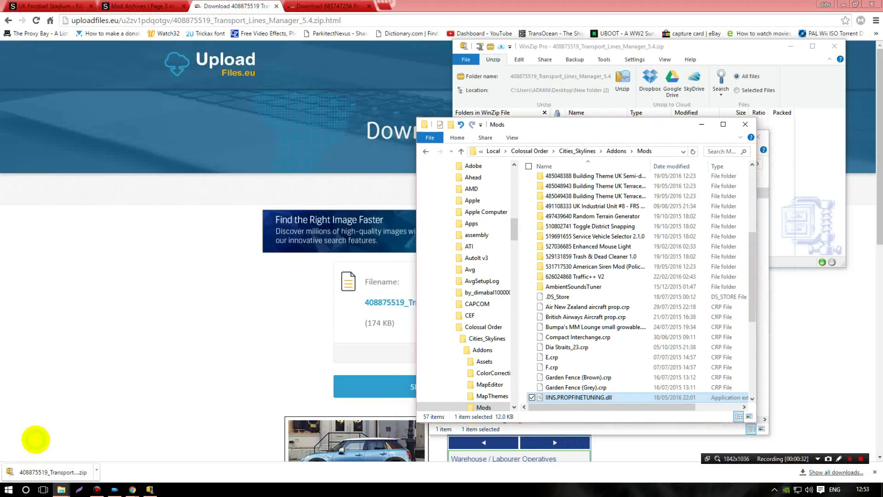
drag(528, 129, 218, 128)
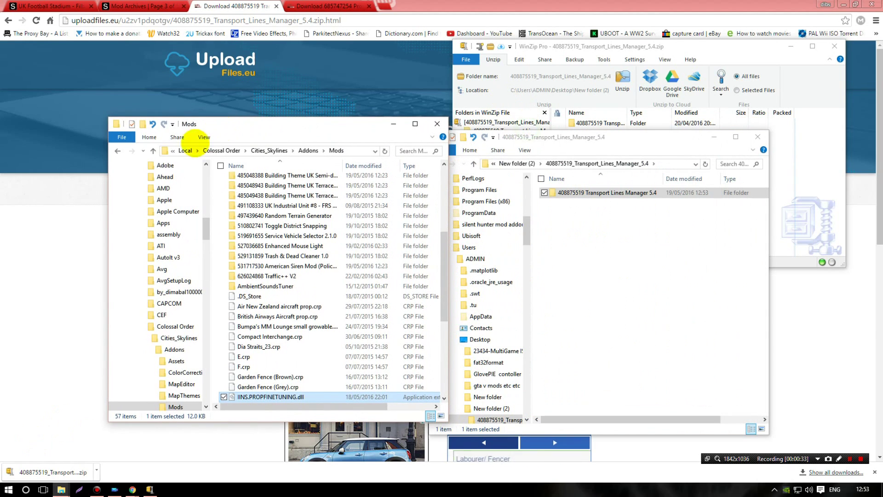
click(117, 152)
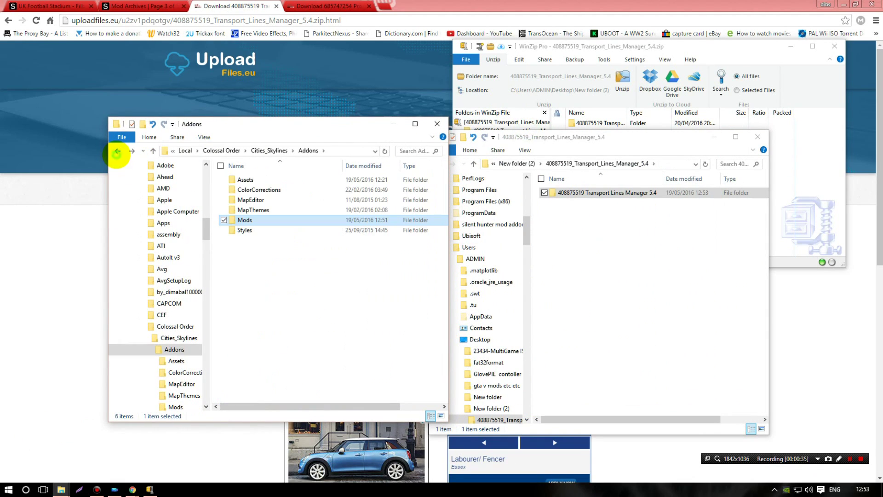
click(118, 152)
click(152, 151)
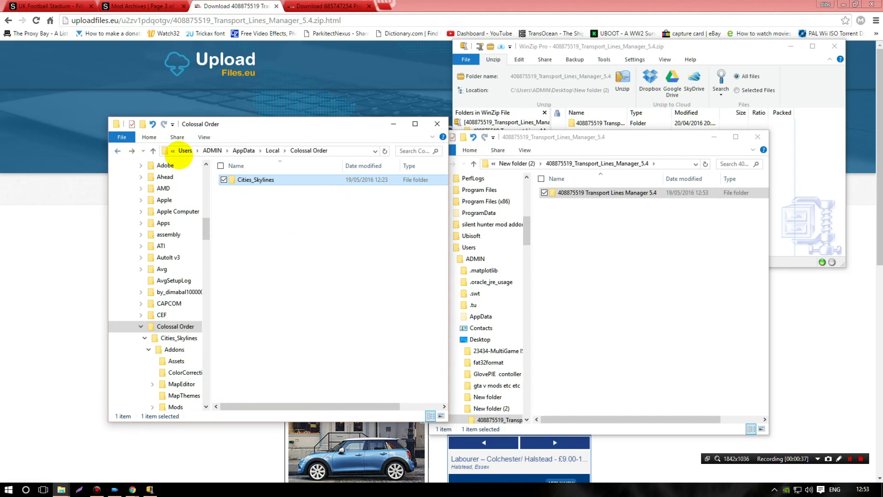
click(152, 151)
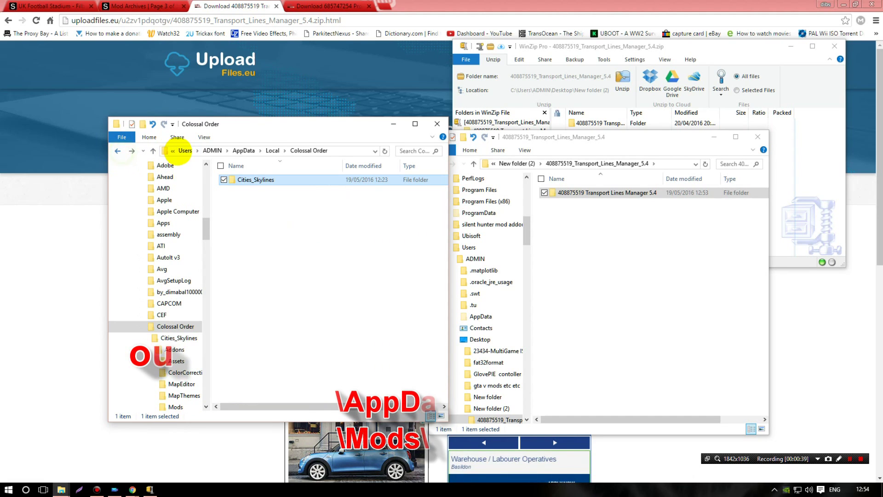
click(181, 151)
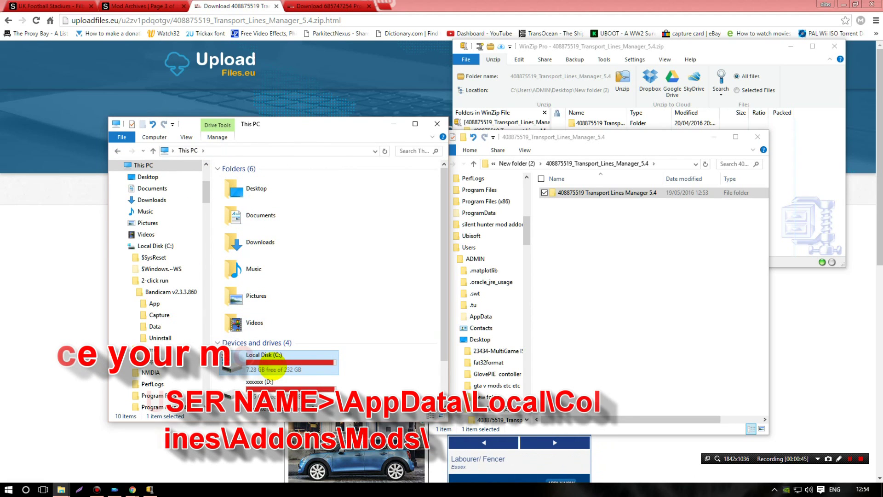
Step: Open C:\Users\<user>\AppData in that Explorer window
double_click(264, 365)
double_click(258, 300)
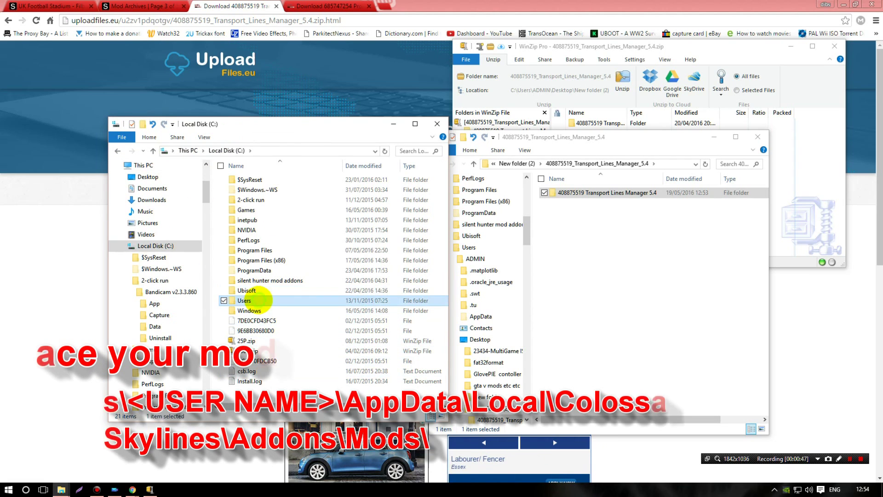
click(256, 230)
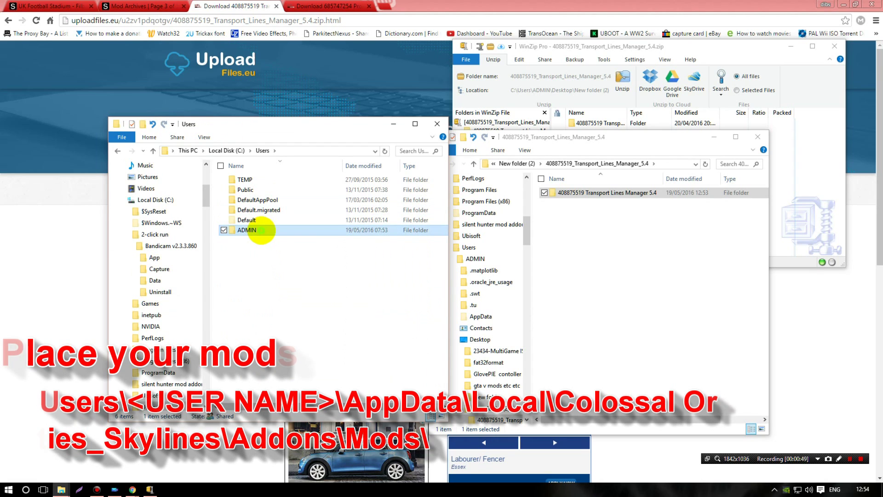
double_click(256, 230)
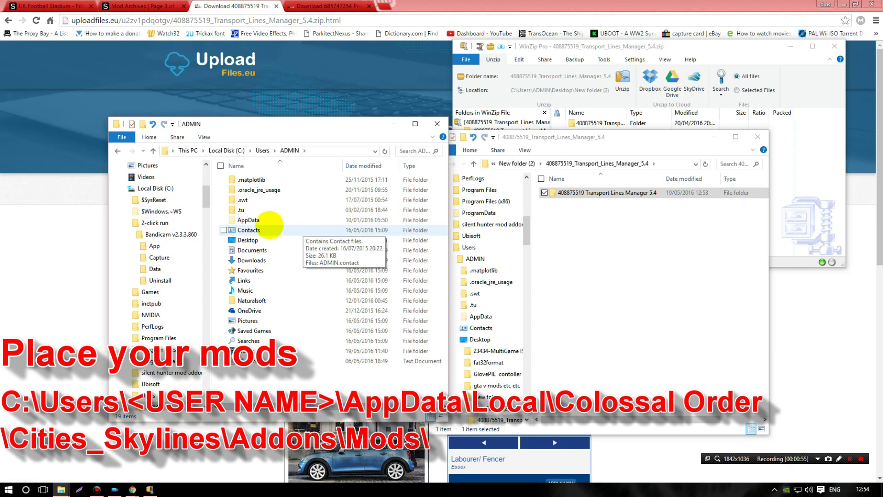
click(250, 219)
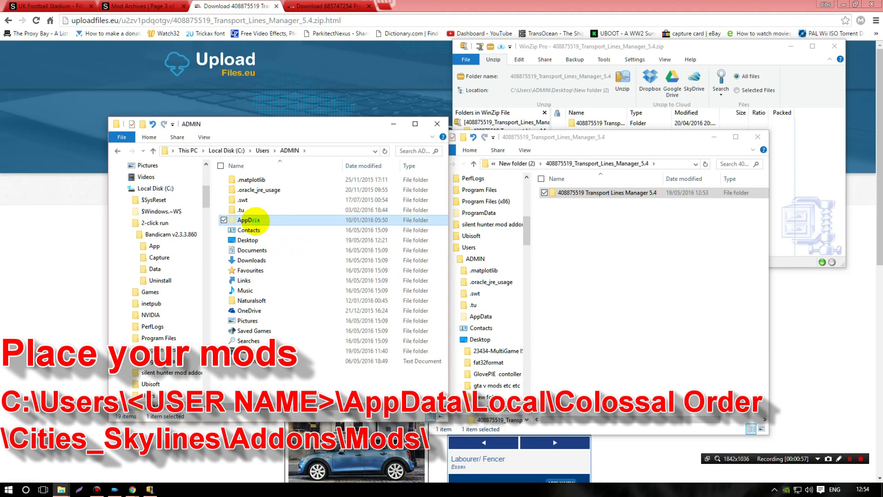
double_click(250, 220)
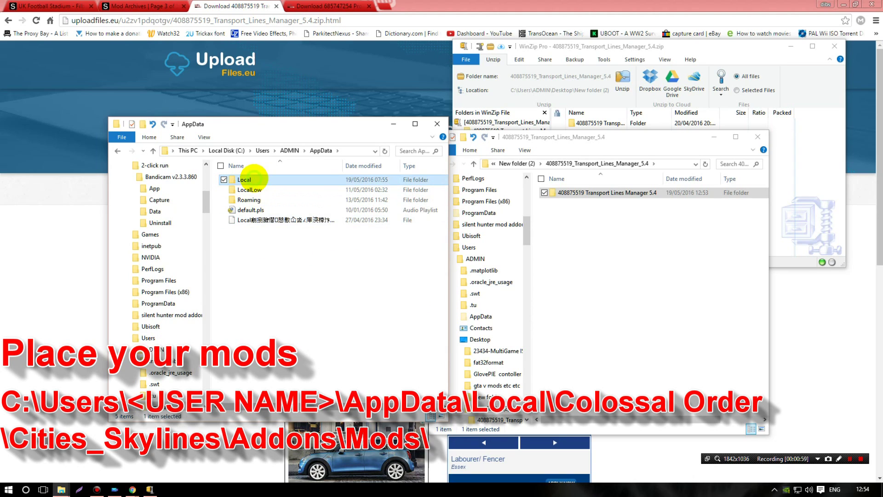
Step: Go to Local\Colossal Order\Cities_Skylines\Addons\Mods and drag Transport Lines Manager 5.4 into it
double_click(250, 178)
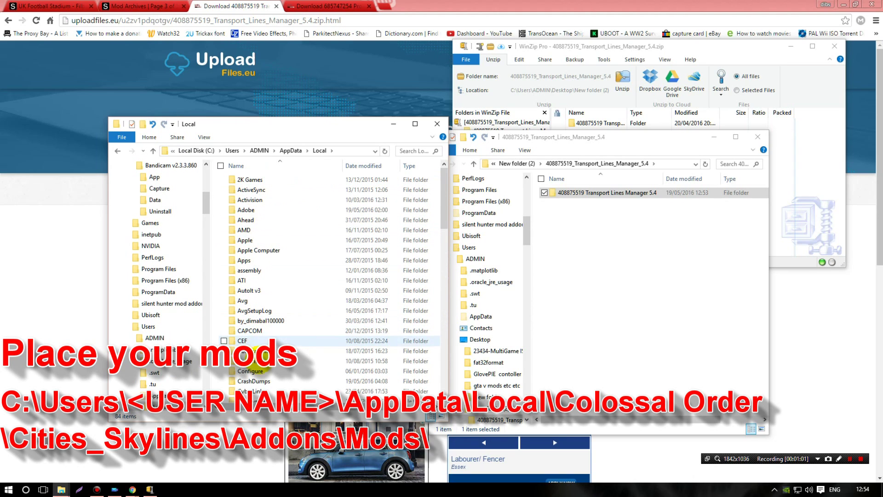
double_click(265, 349)
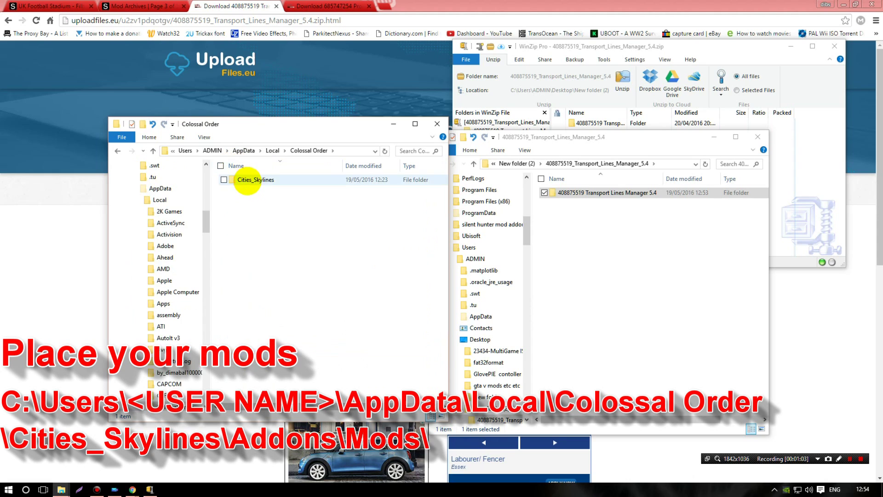
double_click(247, 181)
click(248, 181)
double_click(247, 181)
click(245, 220)
mouse_move(641, 193)
mouse_down()
mouse_move(192, 216)
mouse_move(216, 243)
mouse_up()
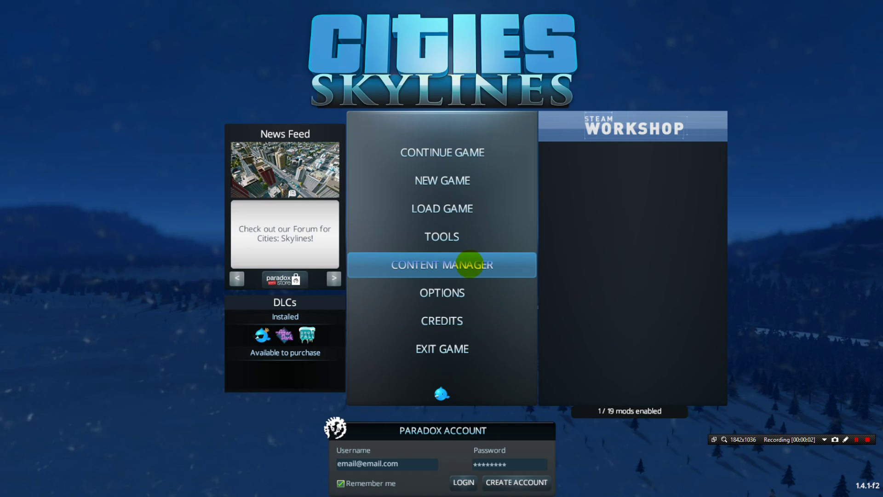
Step: Enable Transport Lines Manager 5.4.0 in Content Manager, accept the disclaimer, and start a new game
click(469, 265)
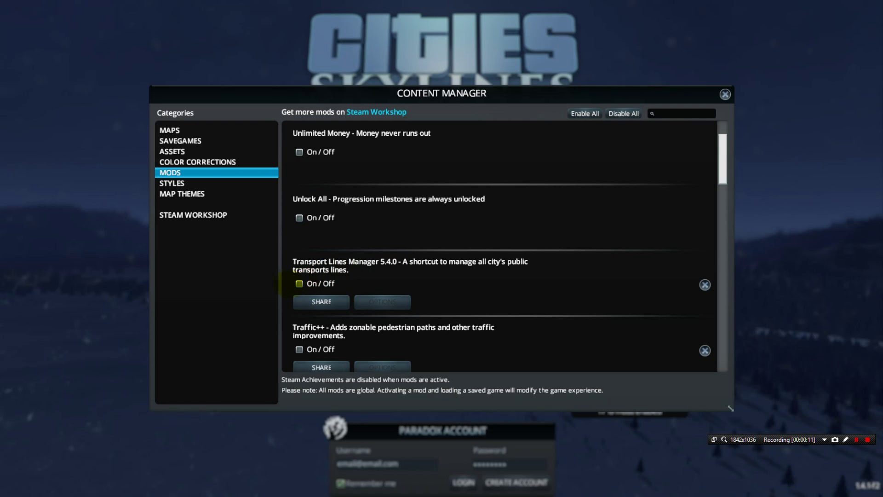
click(300, 284)
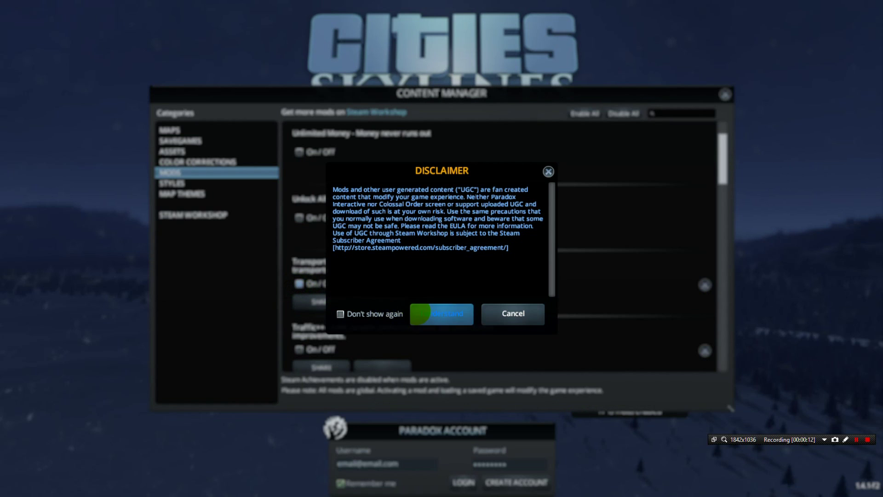
click(419, 312)
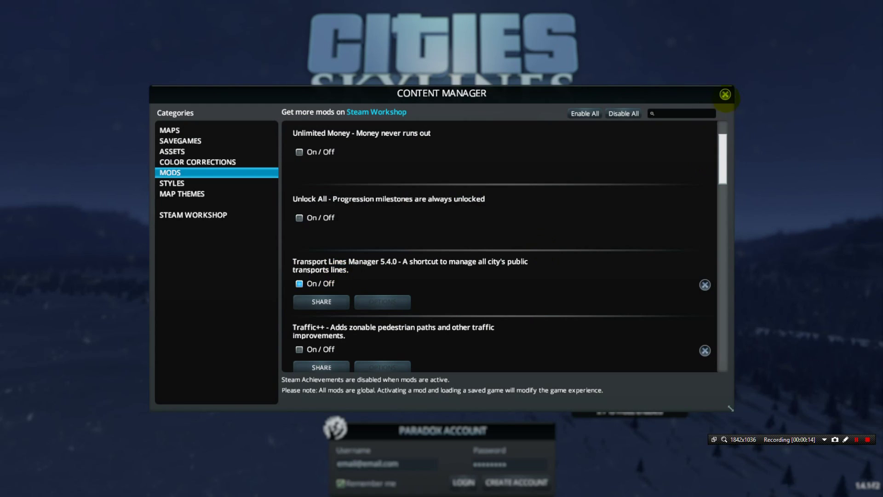
click(725, 94)
click(446, 184)
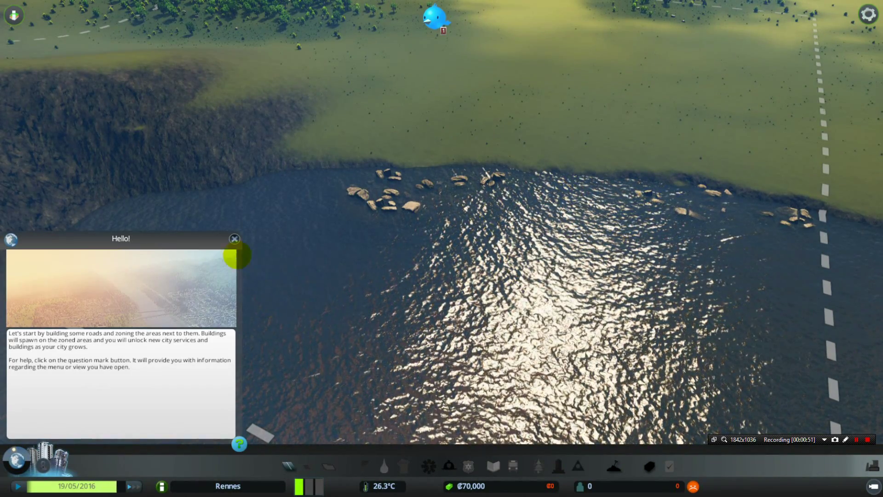
Step: Open Transport Lines Manager 5.4.0 settings in Options, then close Options and choose Quit
click(233, 239)
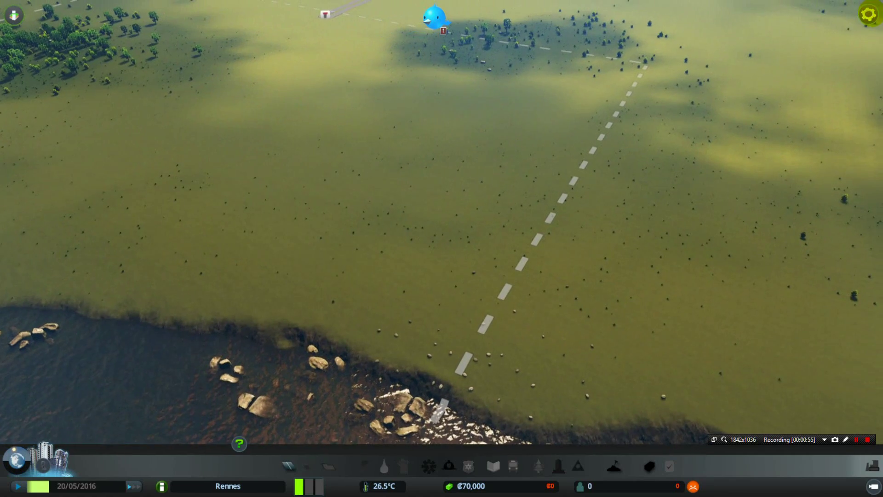
click(869, 14)
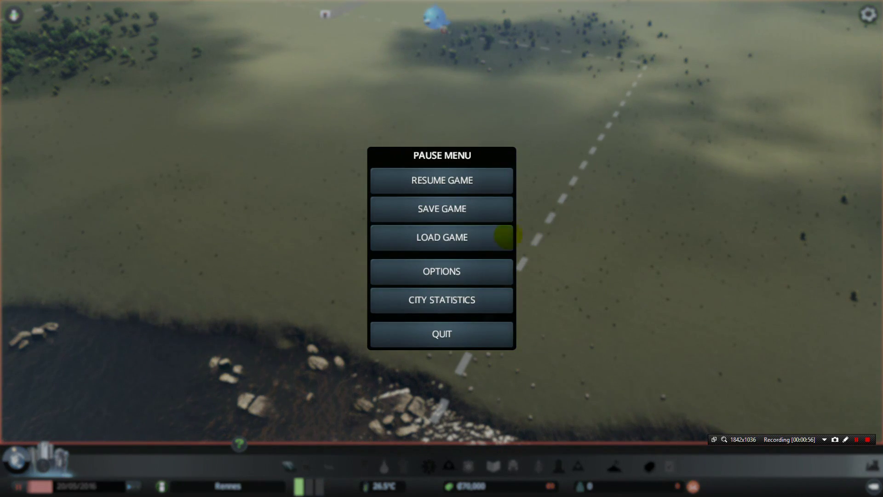
click(452, 273)
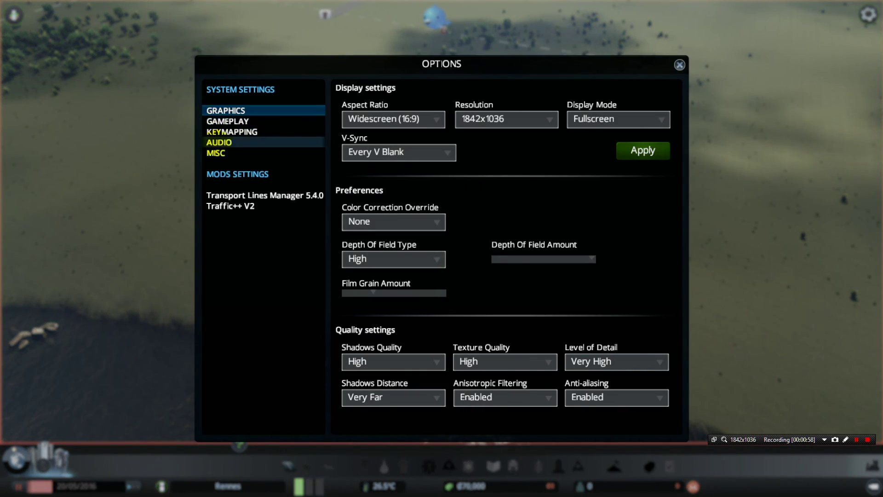
click(247, 195)
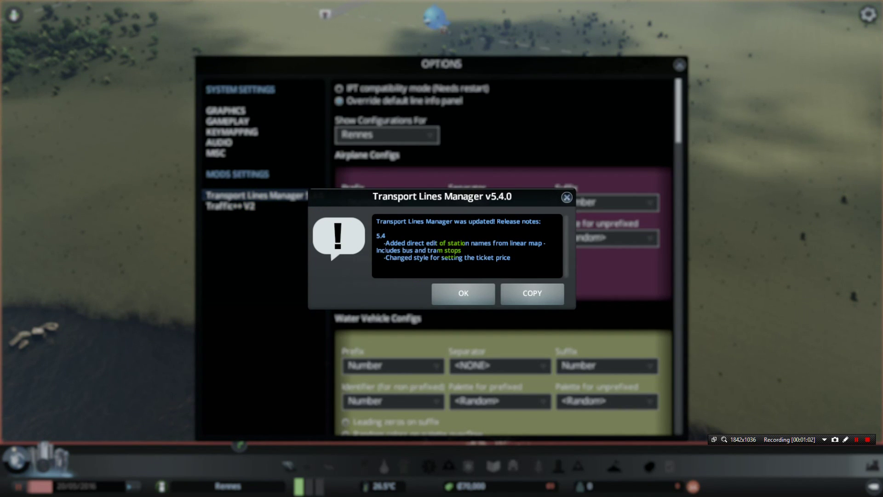
click(462, 293)
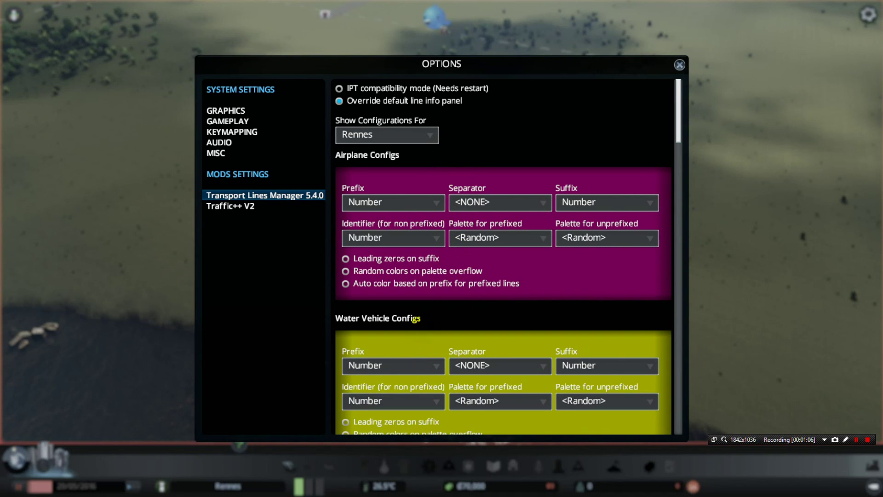
scroll(371, 181, down, 2)
scroll(387, 158, down, 2)
scroll(396, 193, down, 2)
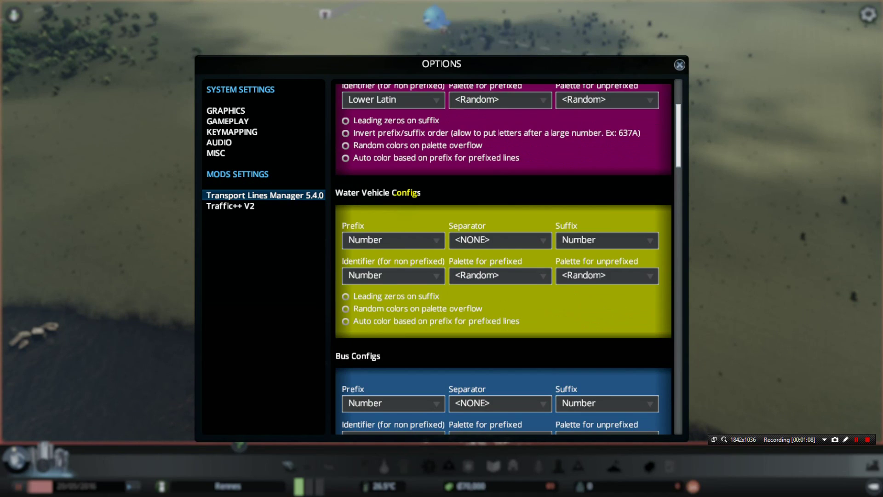
scroll(409, 220, down, 2)
scroll(413, 228, down, 2)
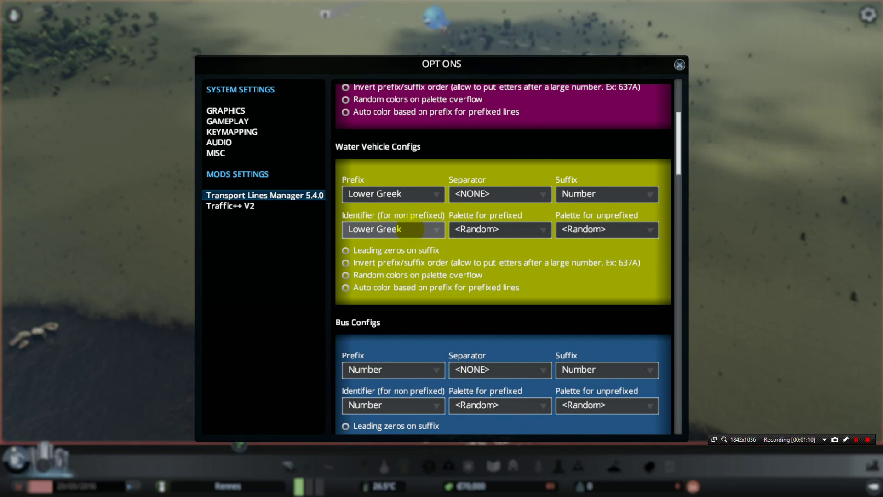
scroll(496, 299, up, 3)
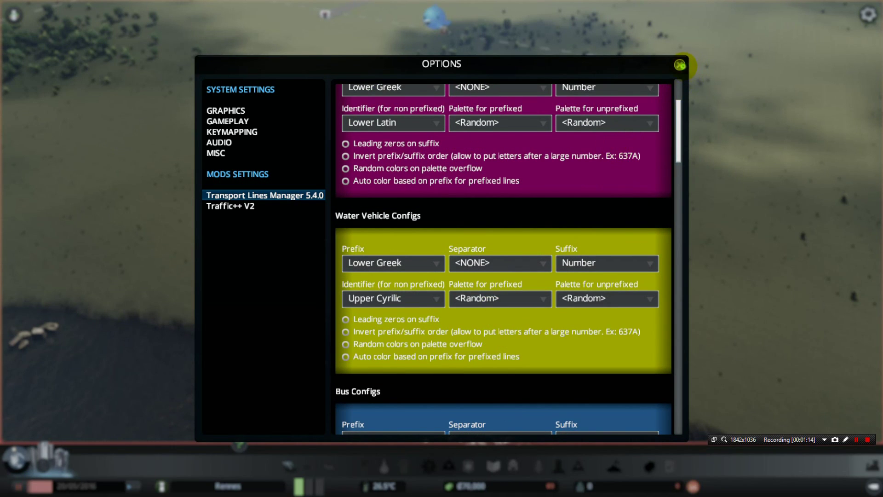
click(680, 65)
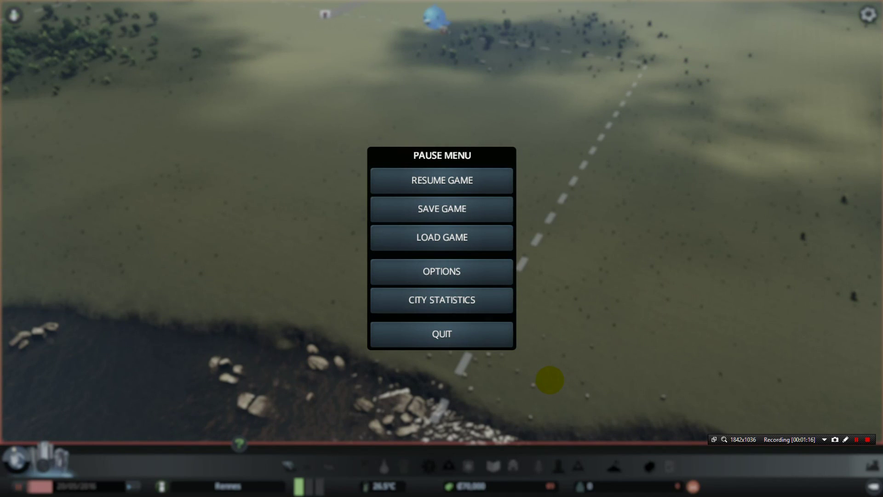
click(499, 335)
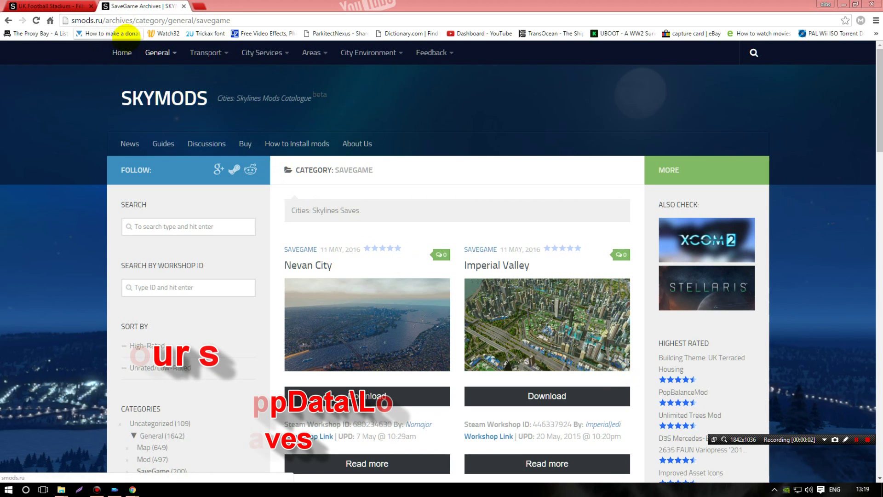
Step: Open the General > SaveGame category in the SkyMods catalogue
mouse_move(158, 53)
click(165, 116)
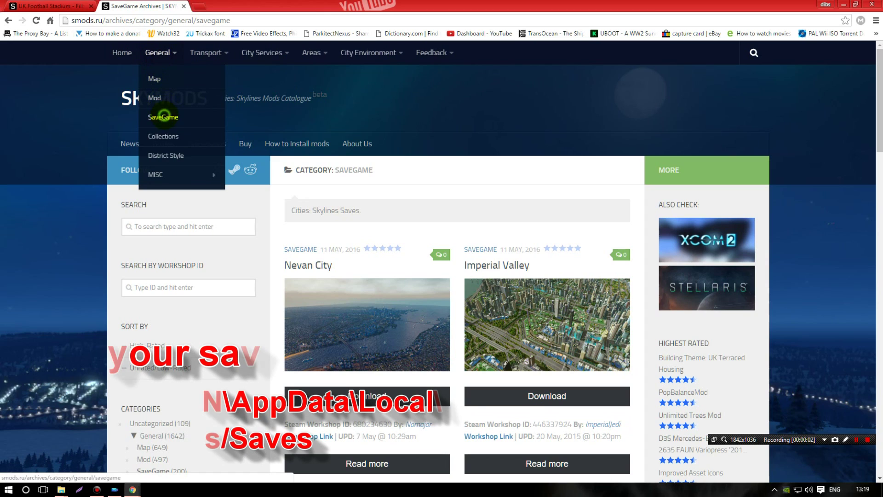
scroll(414, 359, down, 3)
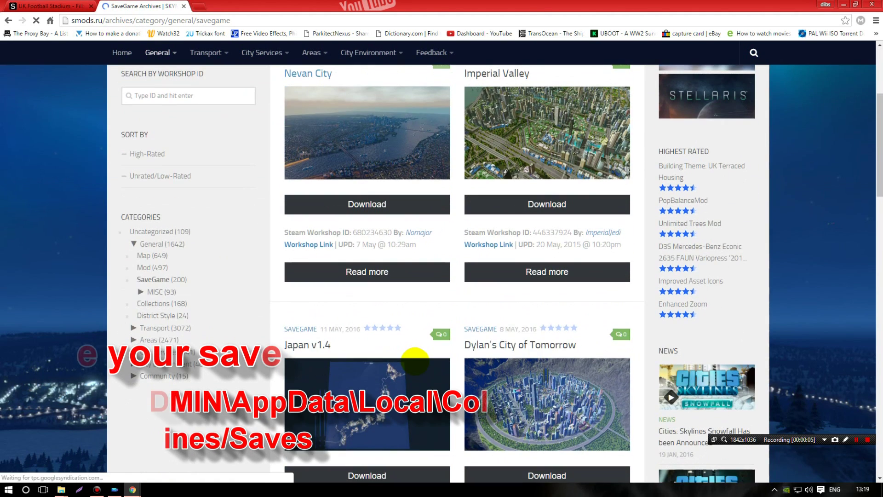
scroll(414, 359, down, 1)
scroll(414, 360, down, 3)
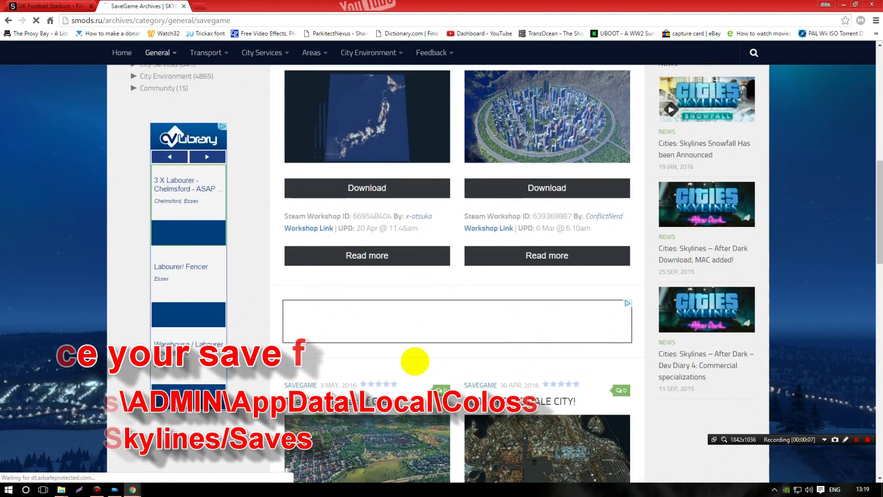
scroll(414, 360, down, 2)
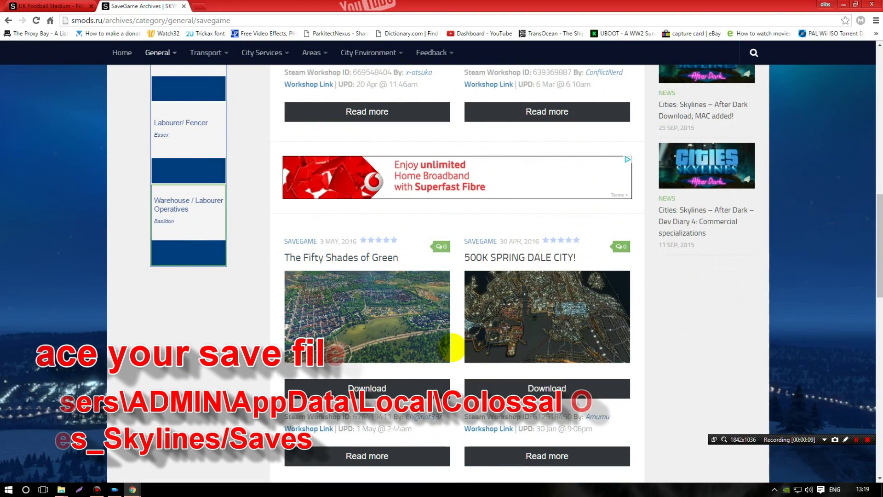
scroll(452, 346, down, 2)
scroll(452, 347, down, 1)
scroll(452, 345, down, 2)
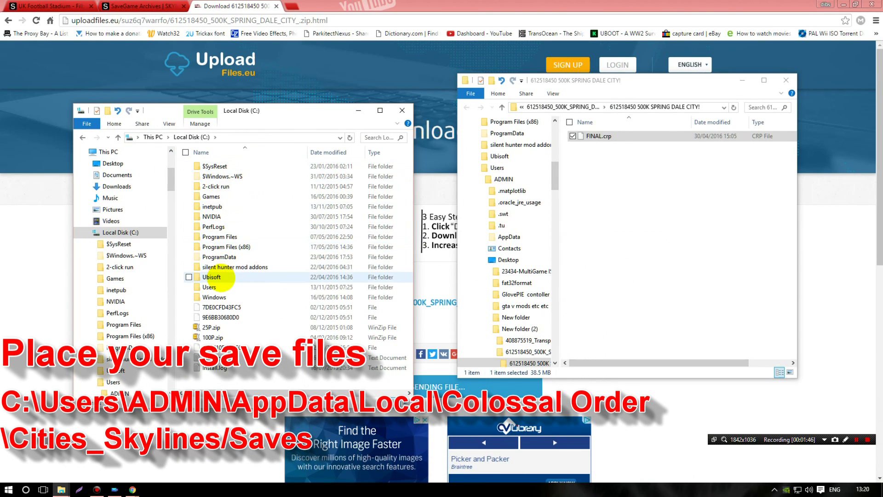
Step: Browse to C:\Users\ADMIN\AppData\Local\Colossal Order\Cities_Skylines\Saves and drag FINAL.crp in
double_click(209, 287)
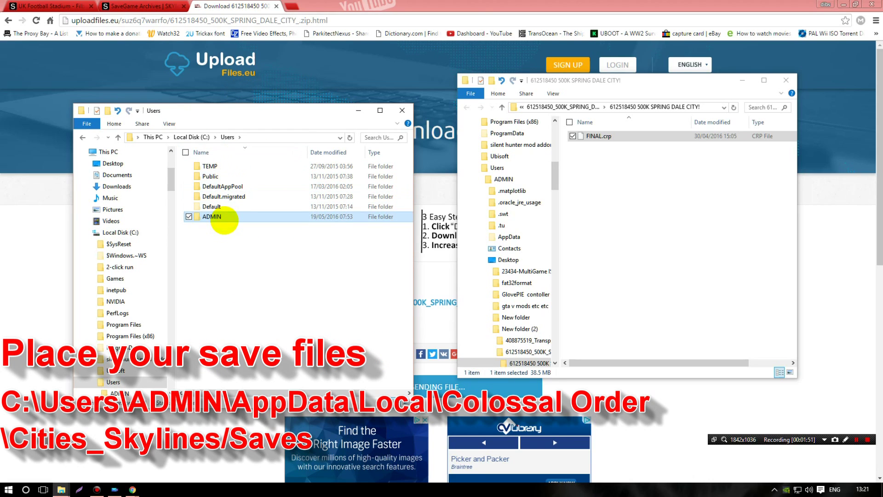
double_click(212, 217)
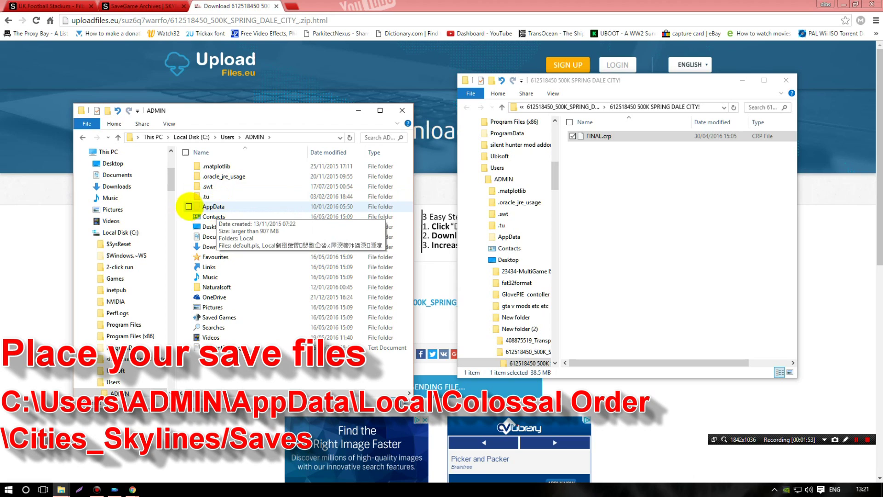
click(213, 206)
double_click(213, 206)
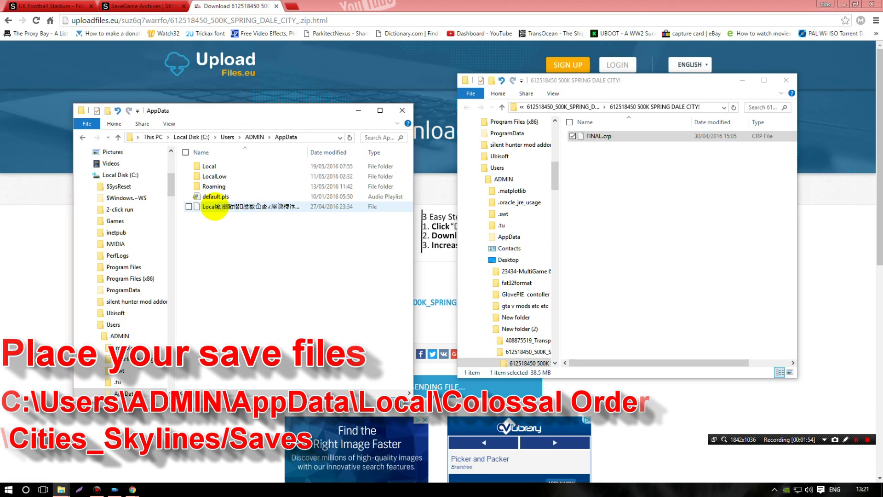
click(213, 167)
double_click(211, 166)
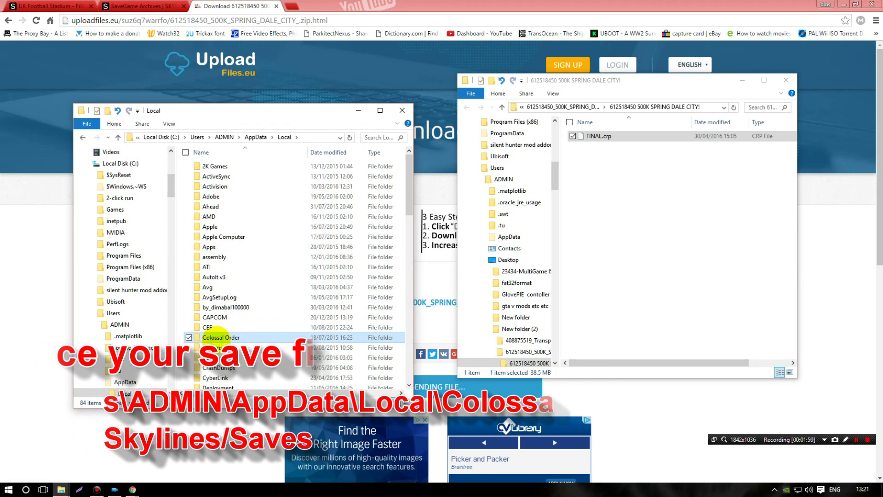
double_click(212, 337)
click(213, 167)
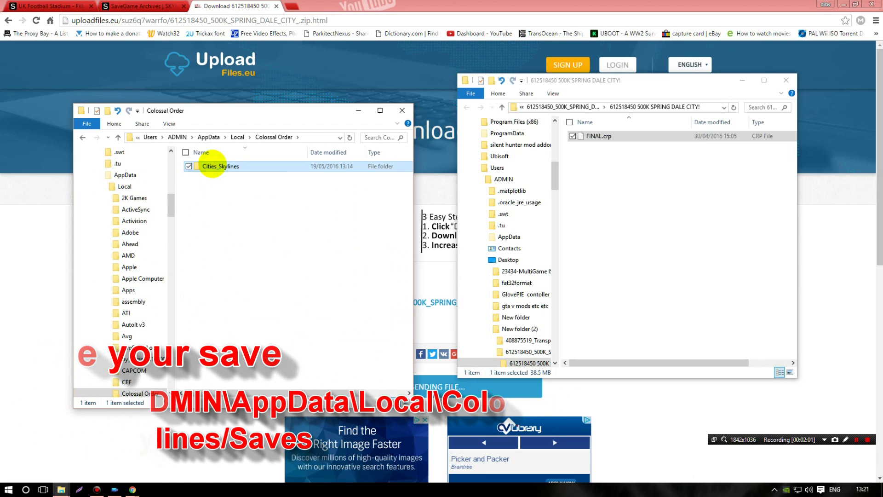
double_click(213, 166)
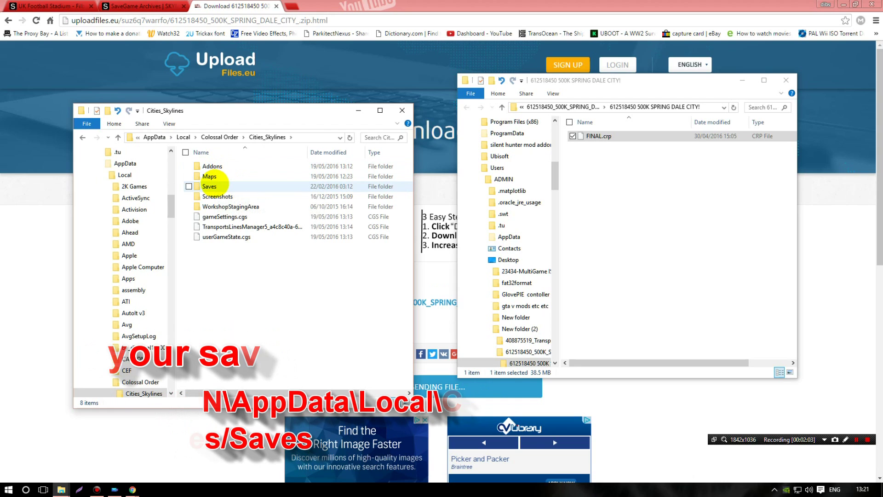
double_click(214, 186)
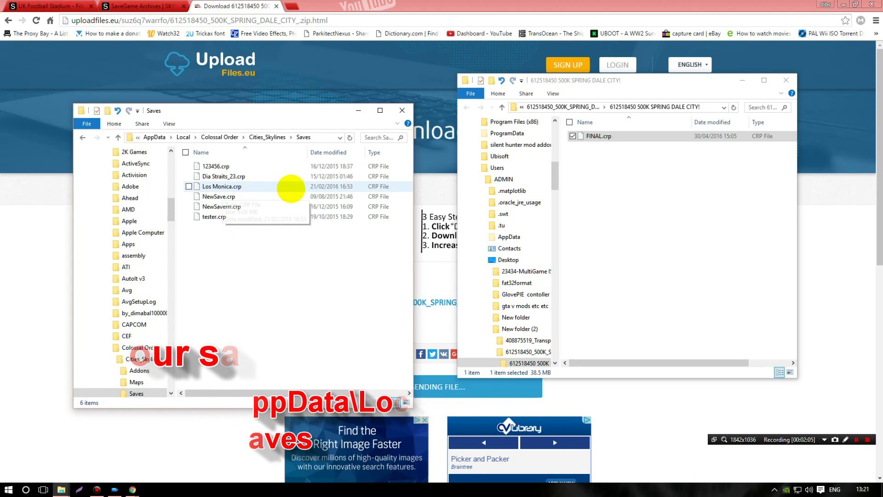
mouse_move(621, 136)
mouse_down()
mouse_move(606, 222)
mouse_move(316, 282)
mouse_up()
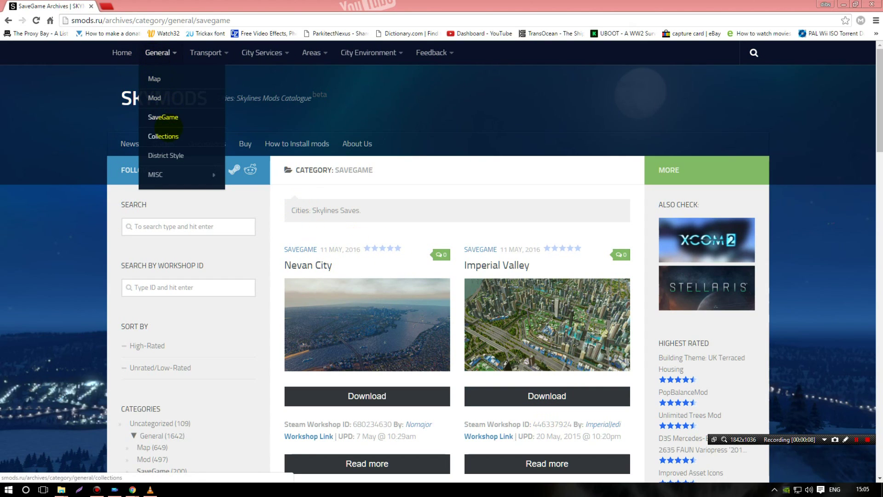
Step: Open Collections, view the Big Billboards assets, and download Big Billboard D
click(163, 136)
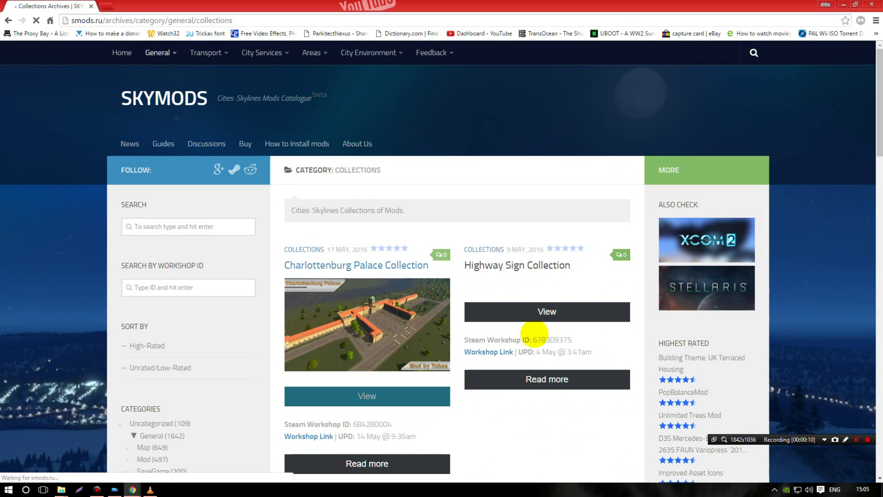
scroll(451, 223, down, 3)
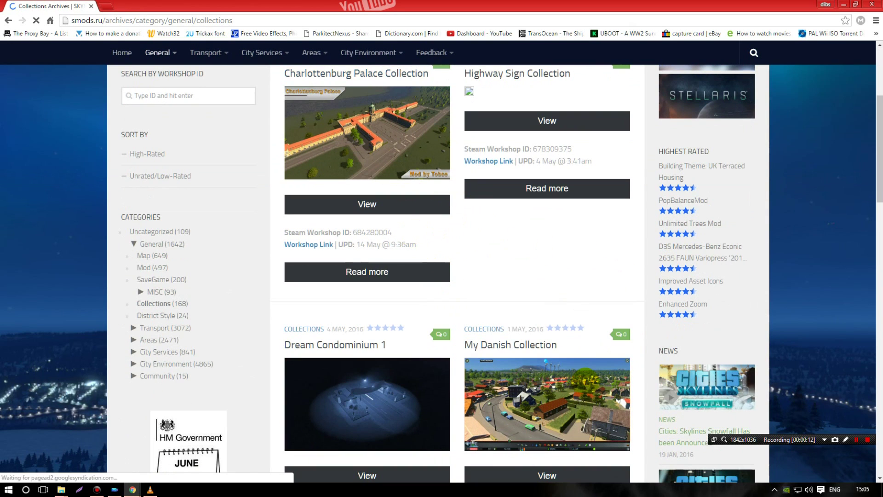
scroll(623, 398, down, 3)
scroll(624, 400, down, 5)
scroll(623, 404, down, 2)
scroll(623, 404, down, 2)
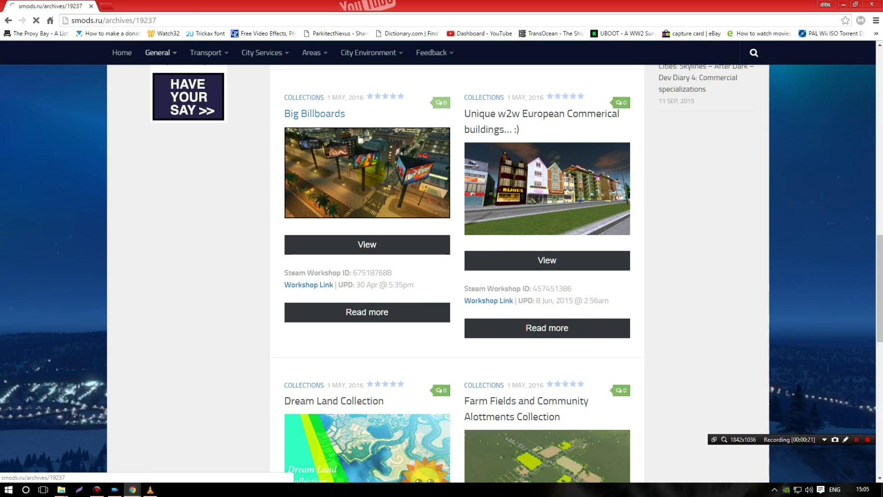
scroll(468, 249, down, 3)
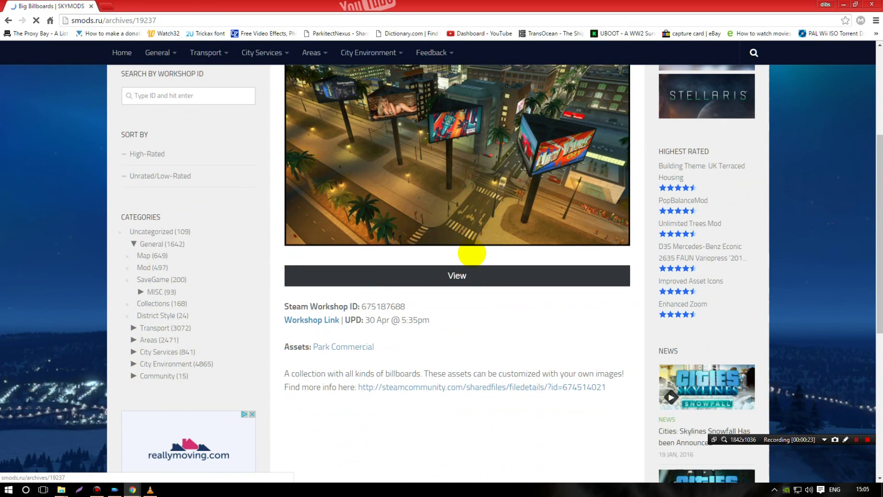
scroll(471, 254, down, 2)
click(474, 181)
scroll(532, 339, down, 2)
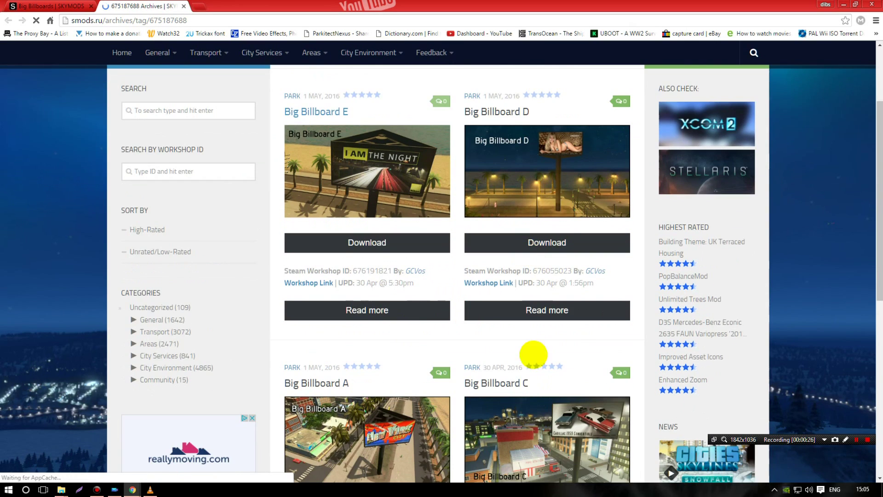
scroll(558, 375, down, 2)
scroll(455, 366, up, 3)
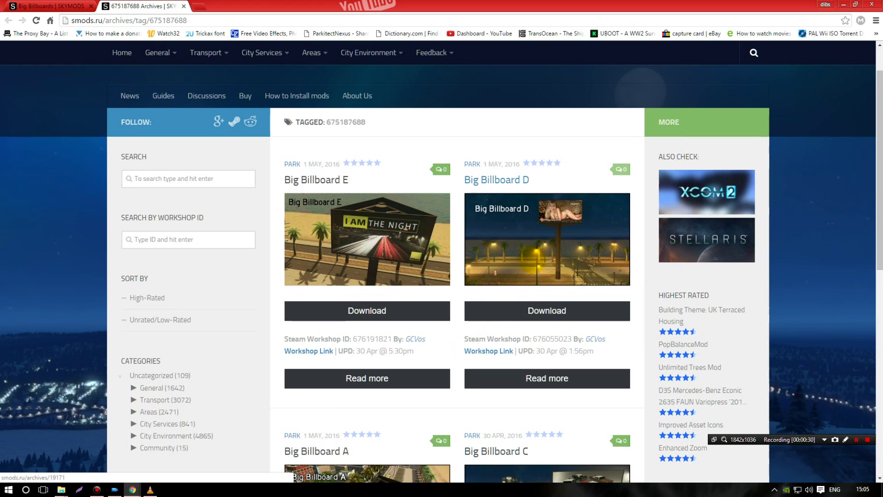
click(538, 303)
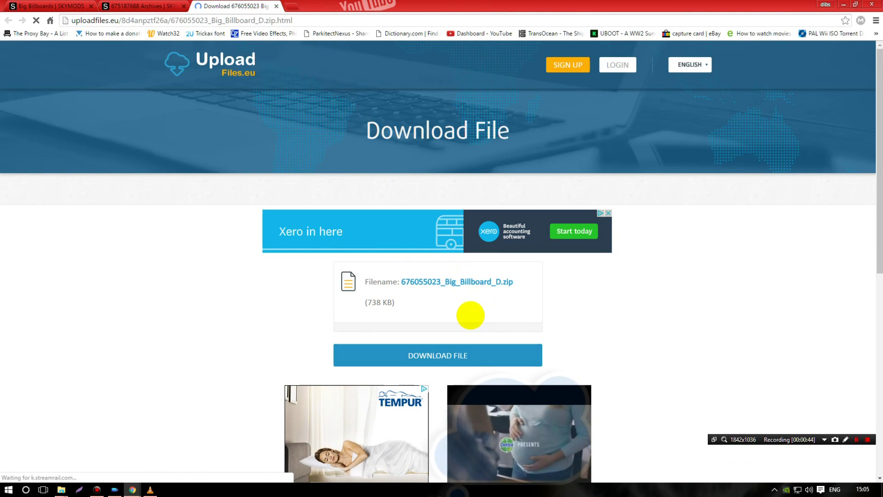
Step: Download and save Big_Billboard_D.zip from UploadFiles.eu, dismissing the advert popups
click(456, 353)
click(874, 7)
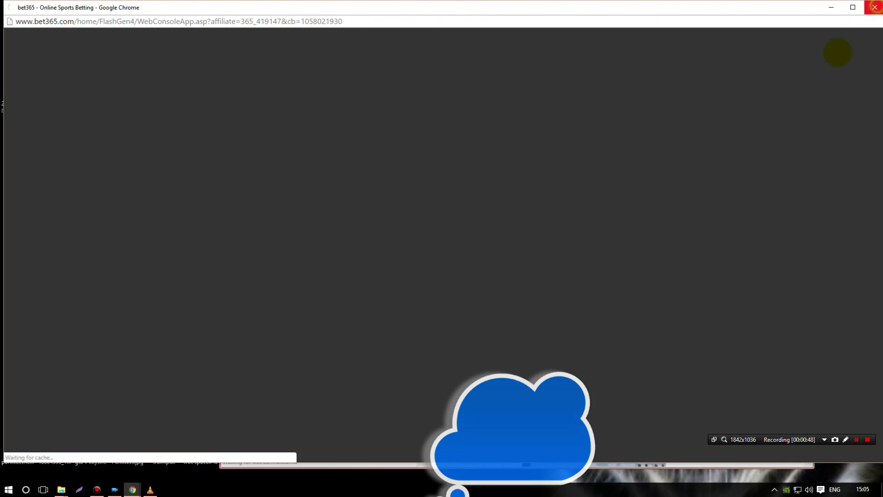
click(458, 362)
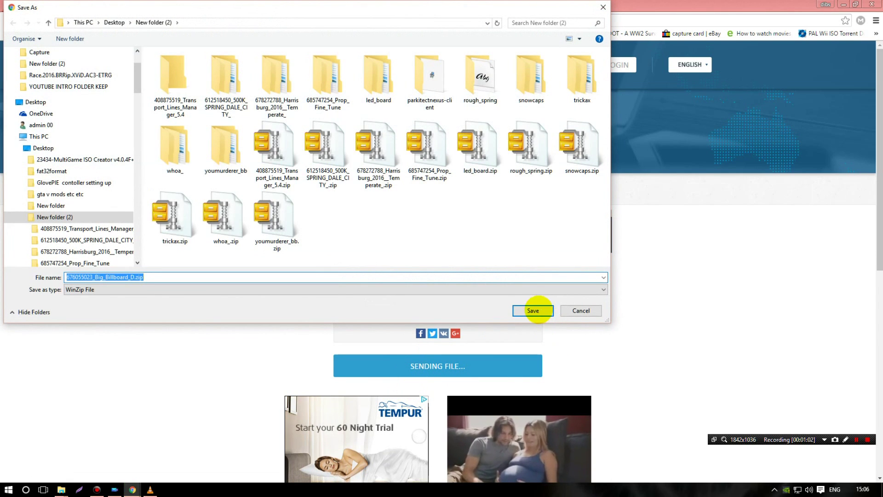
click(533, 310)
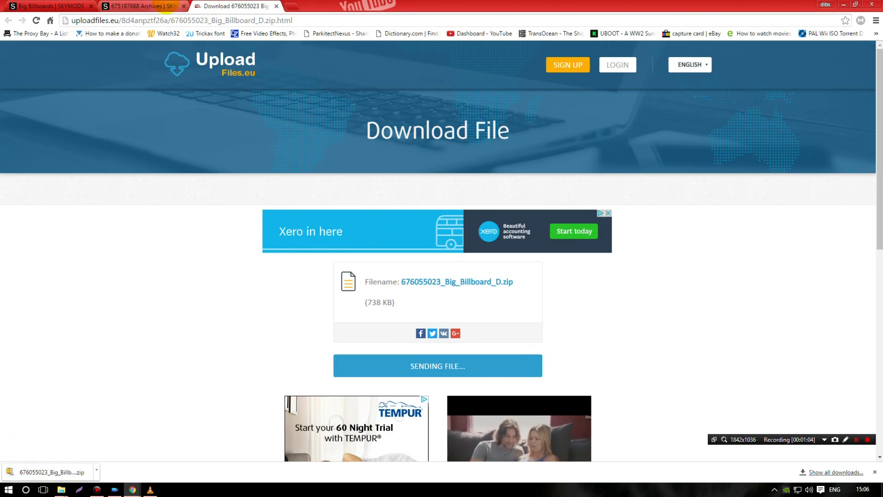
Step: Download and save Big_Billboard_C.zip, then close both download pages
click(118, 7)
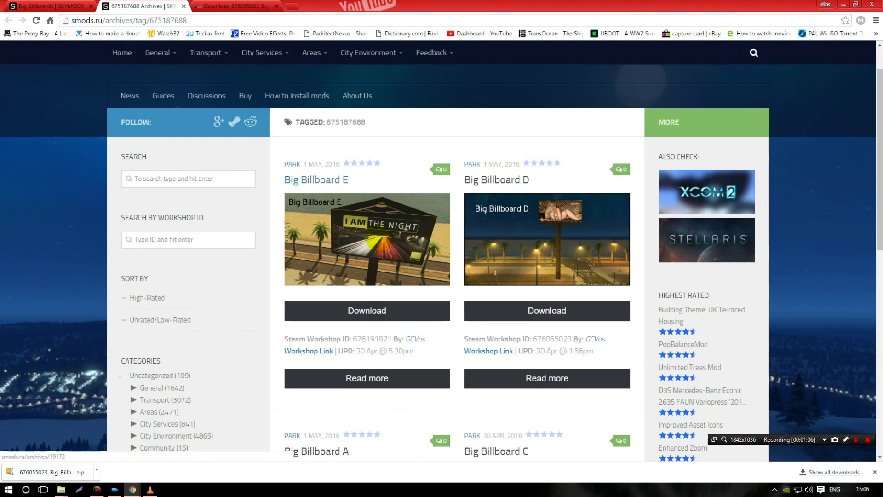
scroll(374, 220, down, 4)
scroll(375, 220, down, 3)
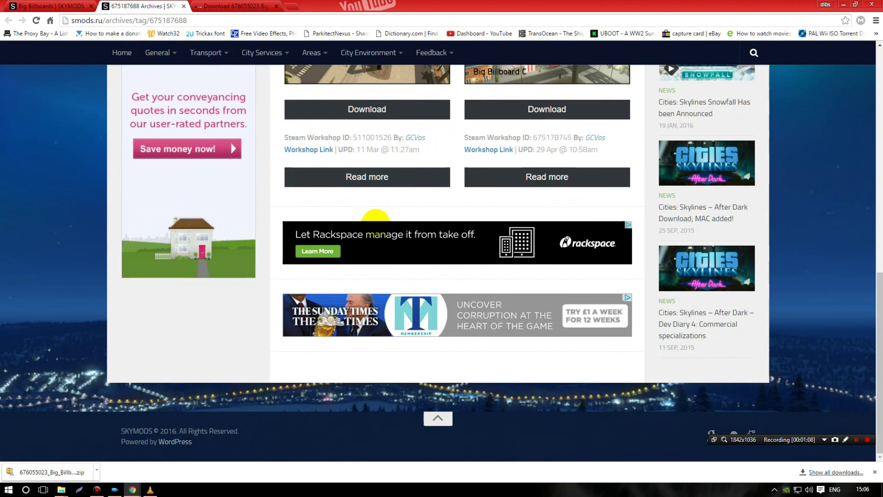
click(518, 108)
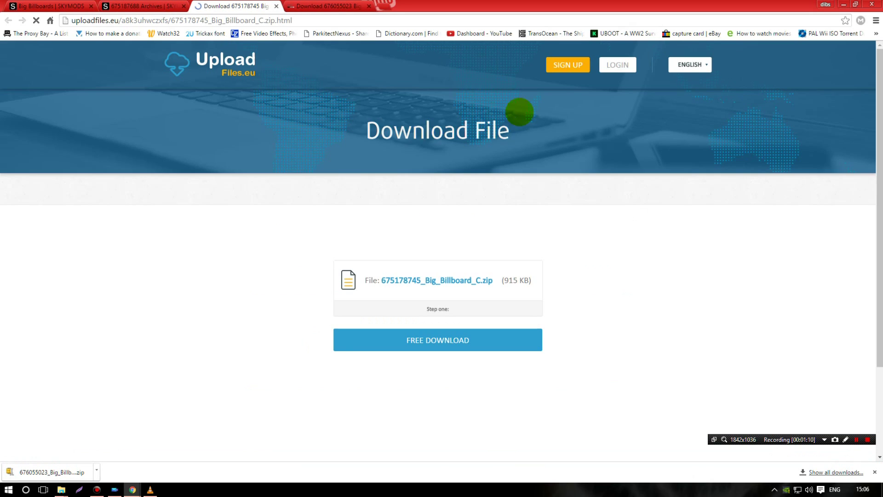
click(430, 344)
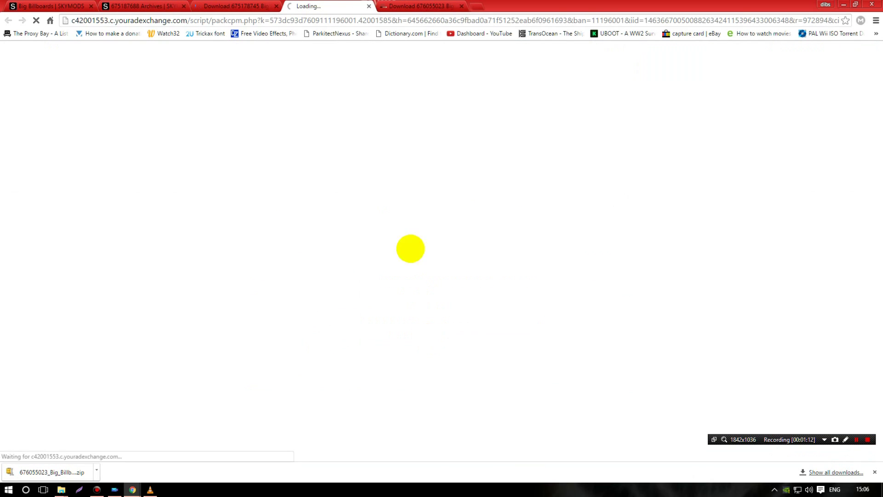
click(370, 7)
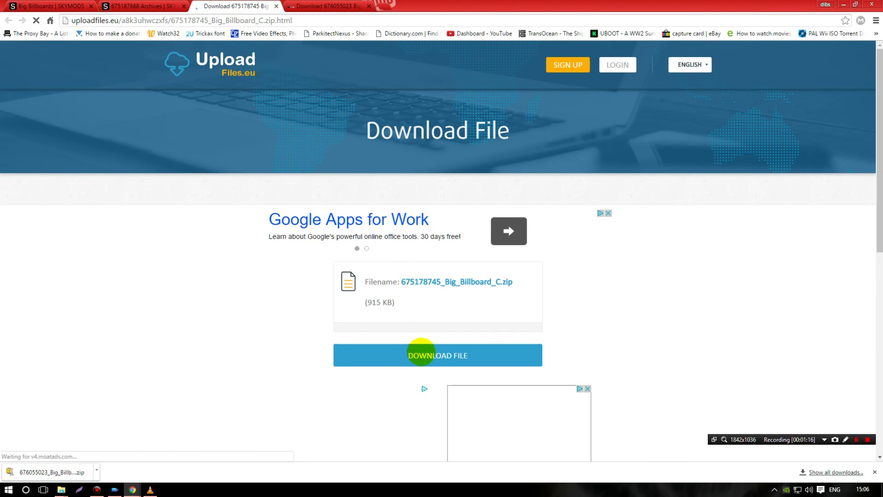
click(421, 350)
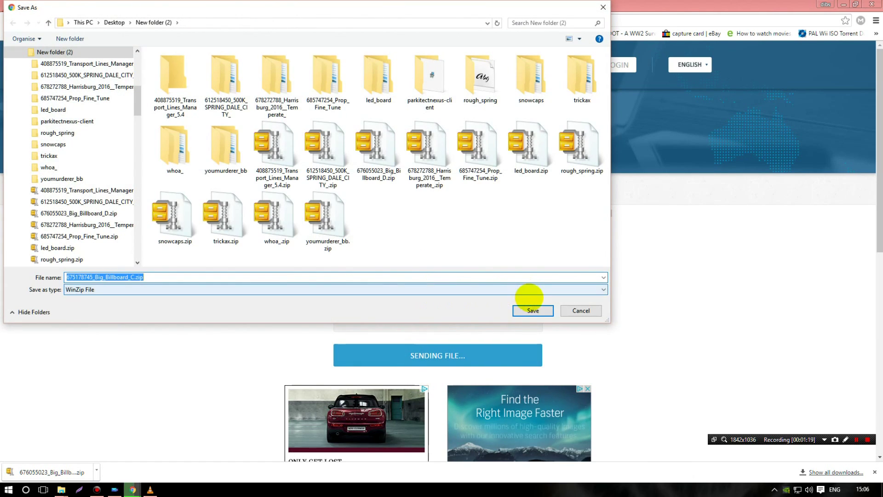
click(531, 310)
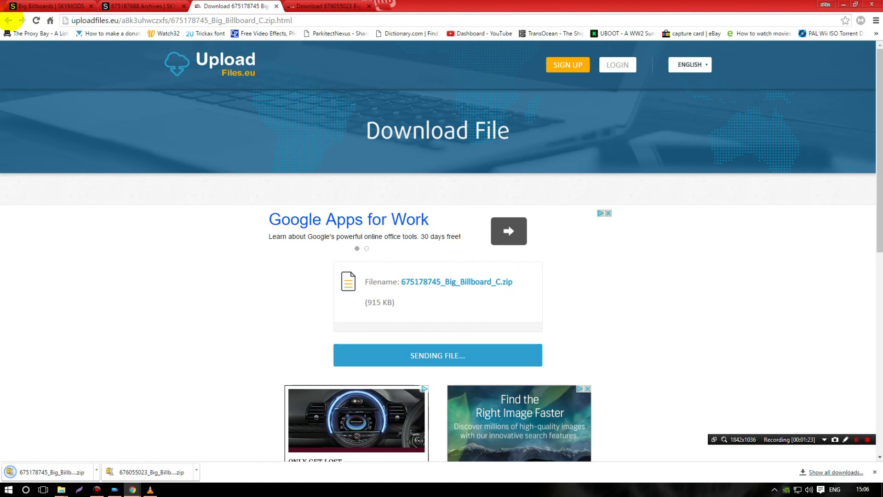
click(276, 6)
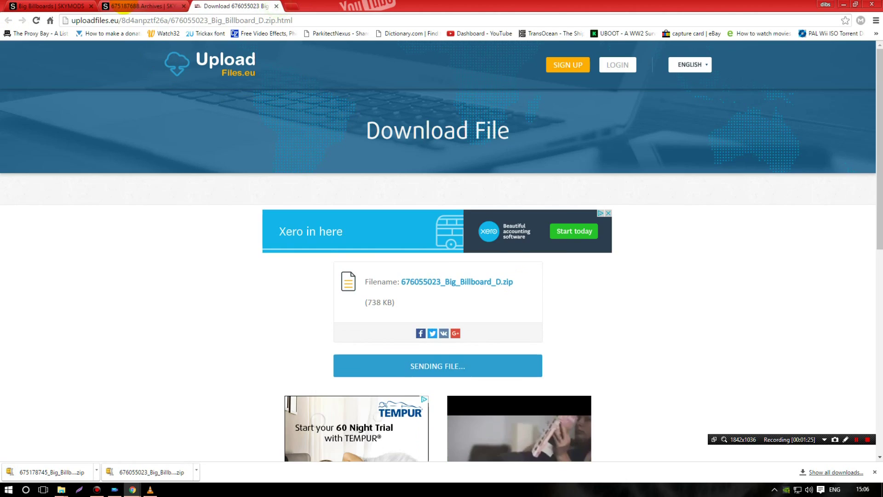
click(127, 6)
scroll(424, 289, up, 3)
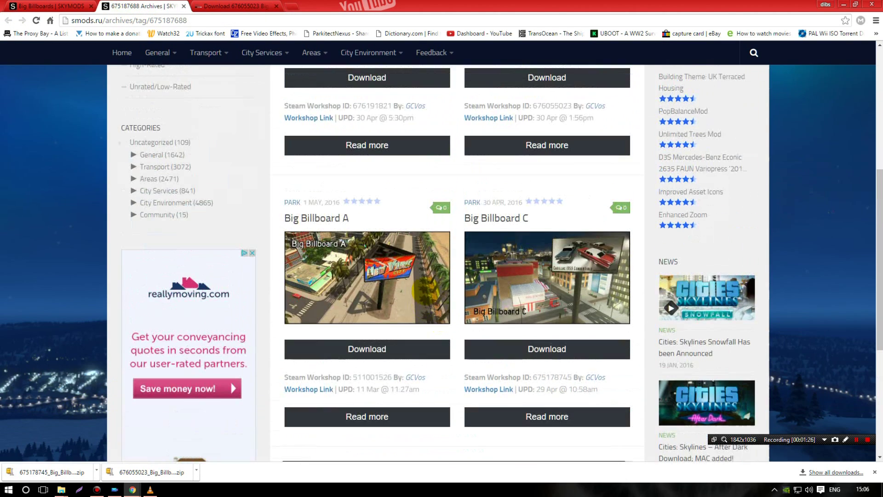
scroll(424, 289, up, 5)
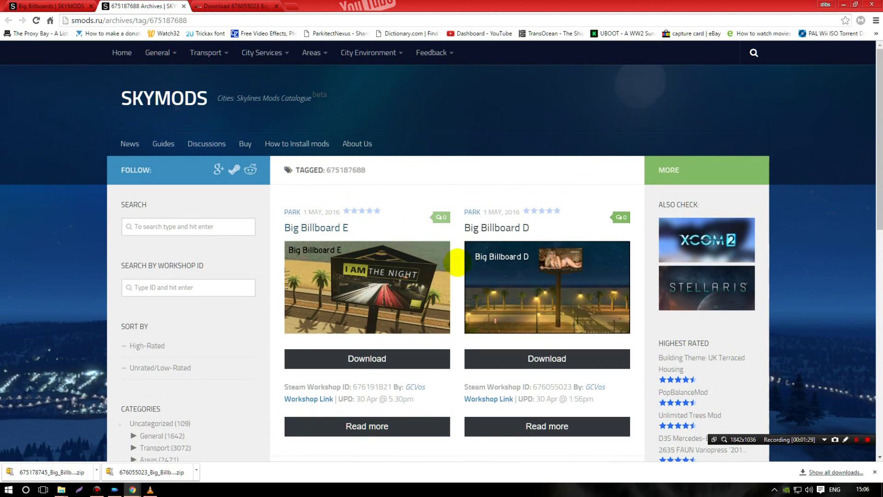
scroll(254, 252, down, 2)
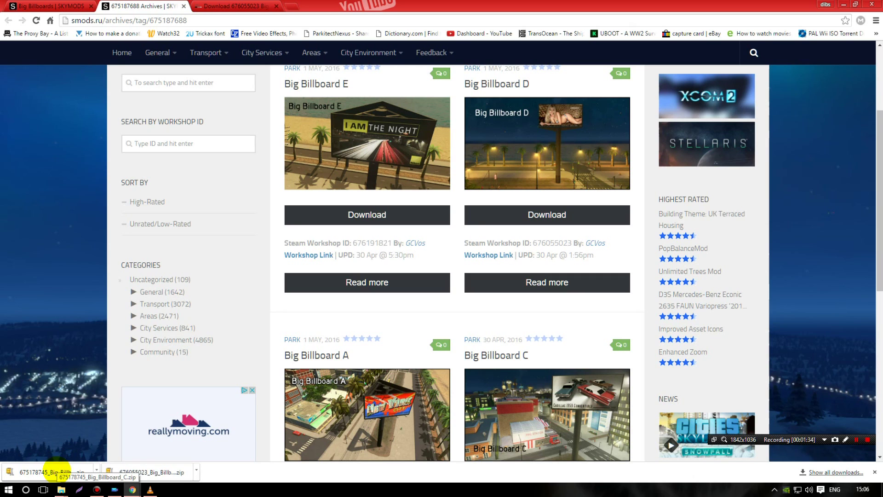
Step: Unzip the Big Billboard C archive in WinZip and show its extracted folder
click(50, 472)
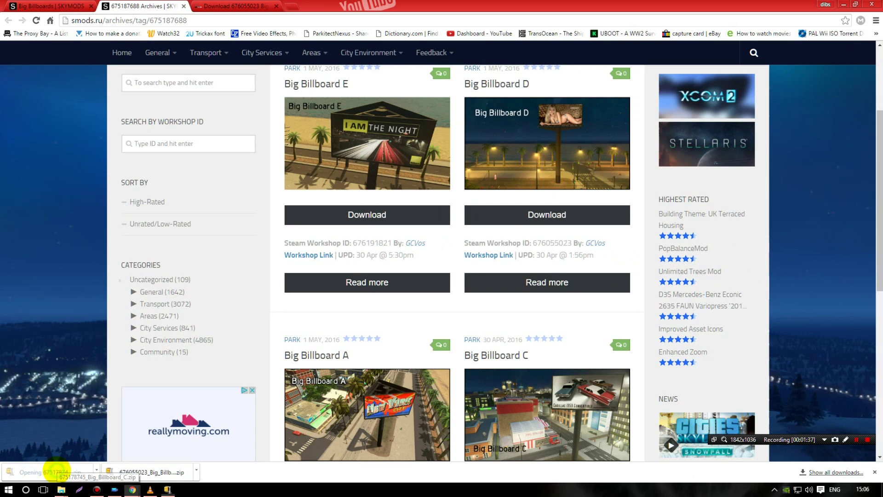
scroll(277, 246, down, 3)
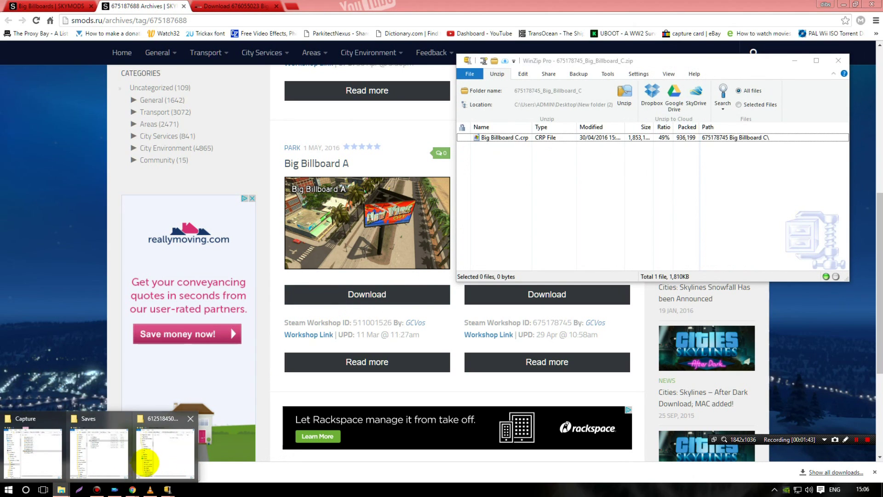
click(179, 450)
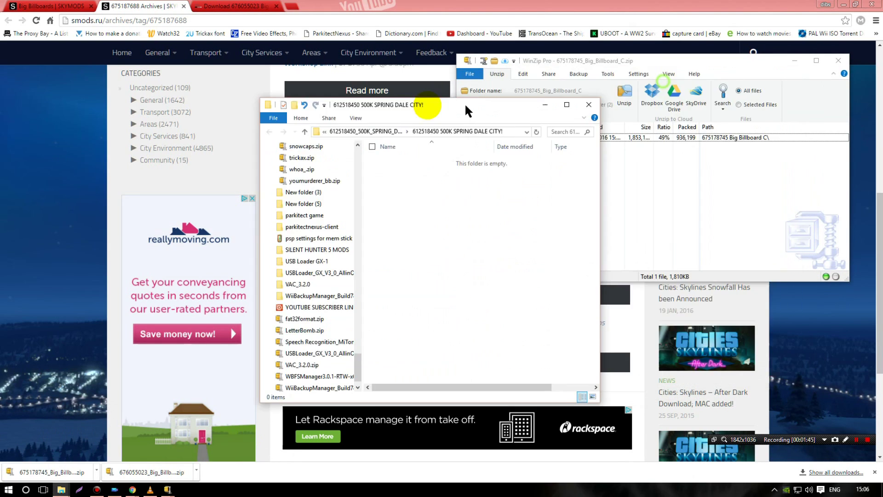
drag(662, 89, 329, 92)
click(622, 87)
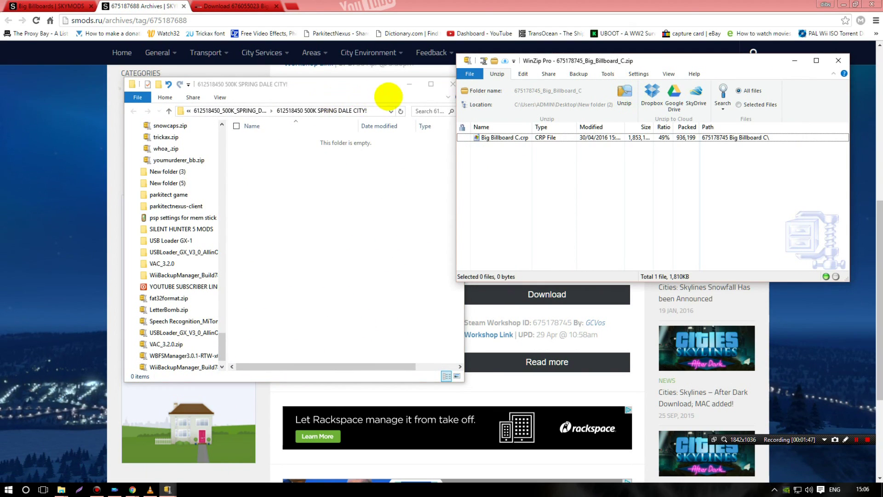
click(449, 83)
click(381, 175)
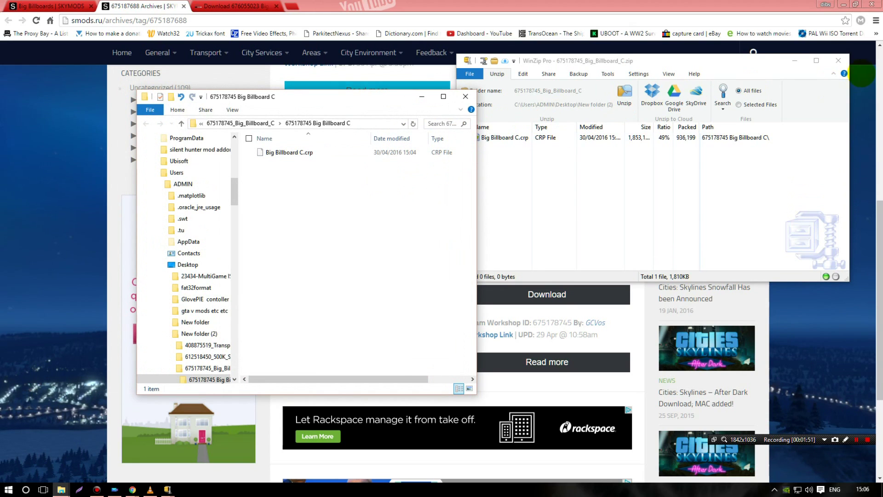
click(838, 61)
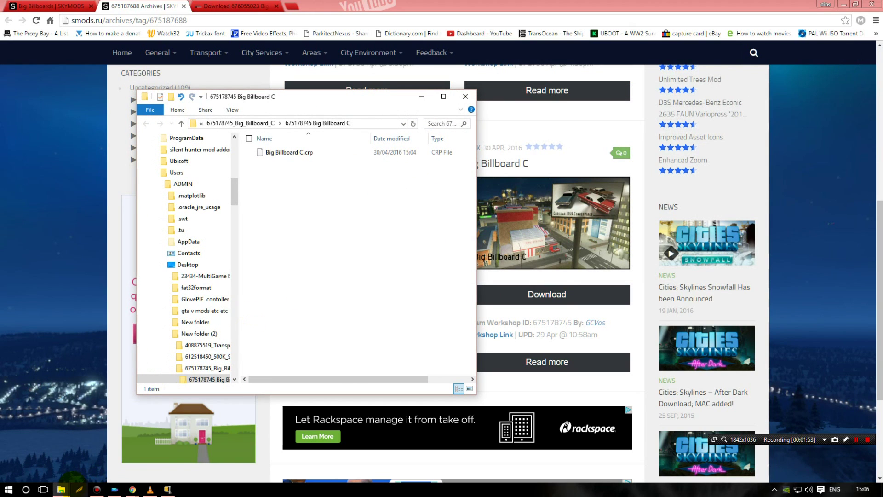
Step: Unzip Big Billboard D and move Big Billboard D.crp into the Big Billboard C folder
click(62, 489)
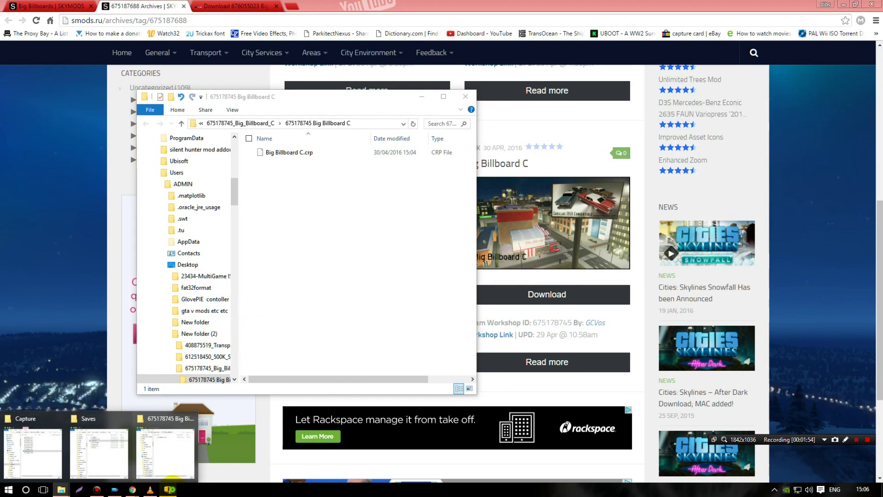
click(168, 489)
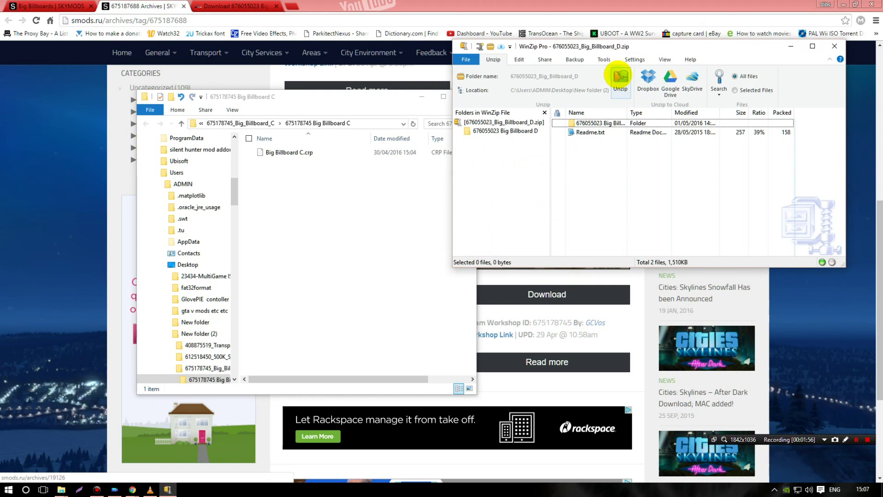
click(621, 77)
click(834, 46)
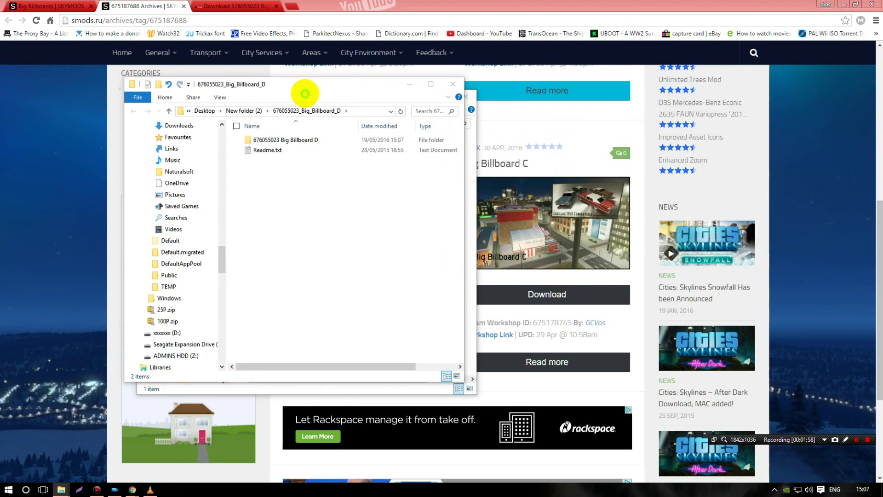
drag(357, 86, 676, 101)
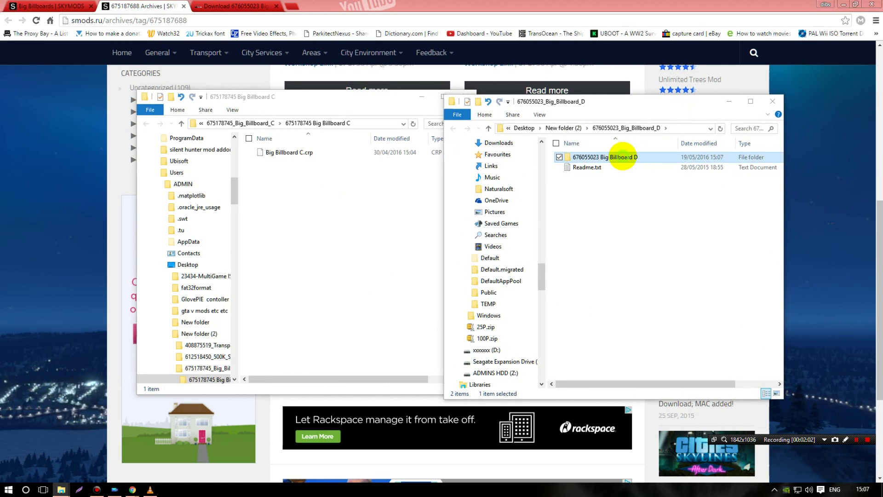
double_click(623, 157)
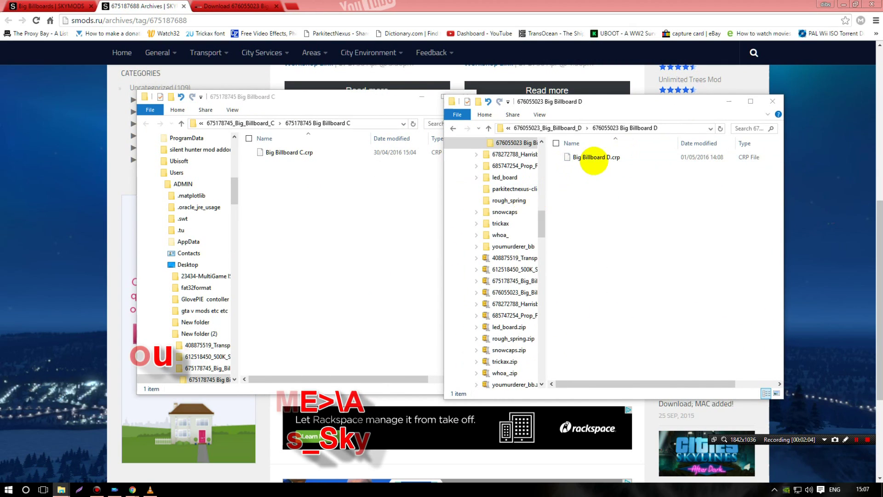
drag(591, 158, 311, 257)
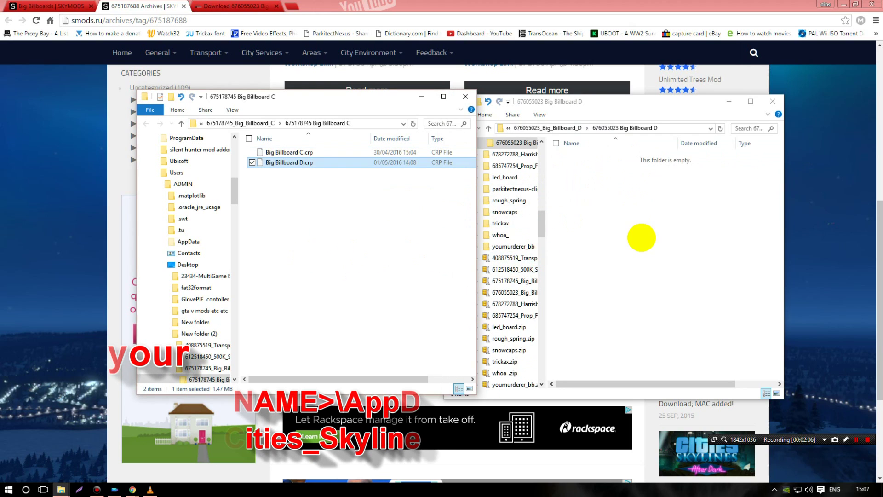
click(453, 128)
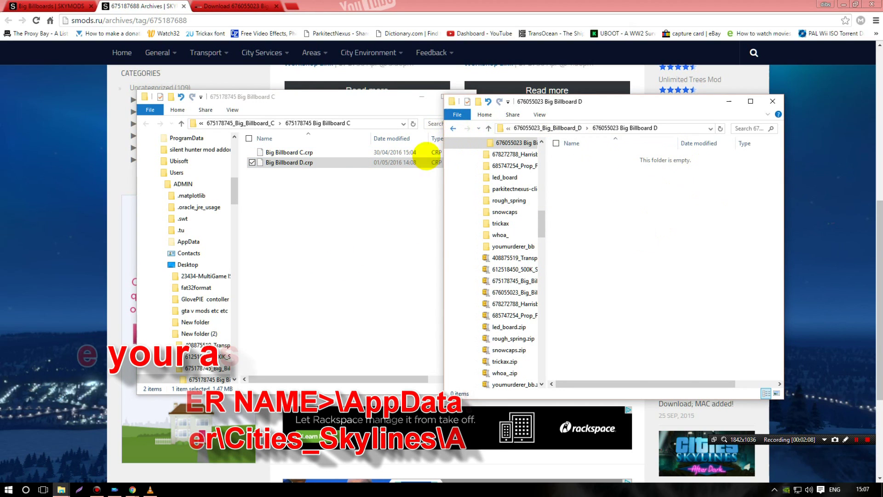
mouse_move(342, 207)
mouse_down()
mouse_move(290, 159)
mouse_move(507, 235)
mouse_up()
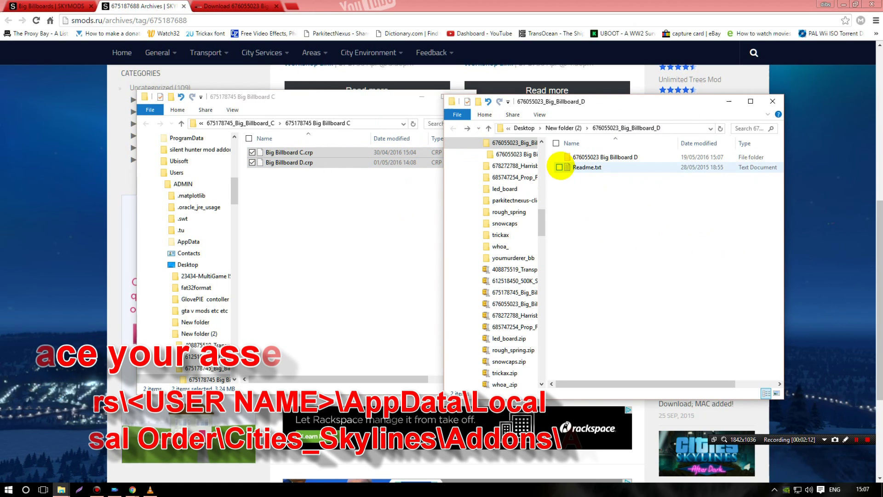
Step: Open a new Explorer window at C:\Users\ADMIN\AppData\Local\Colossal Order\Cities_Skylines\Addons\Assets
key(super+e)
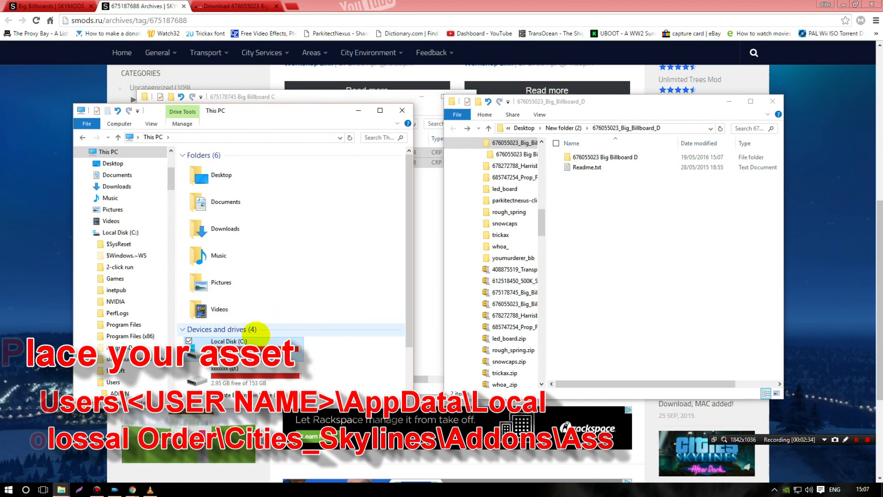
key(Return)
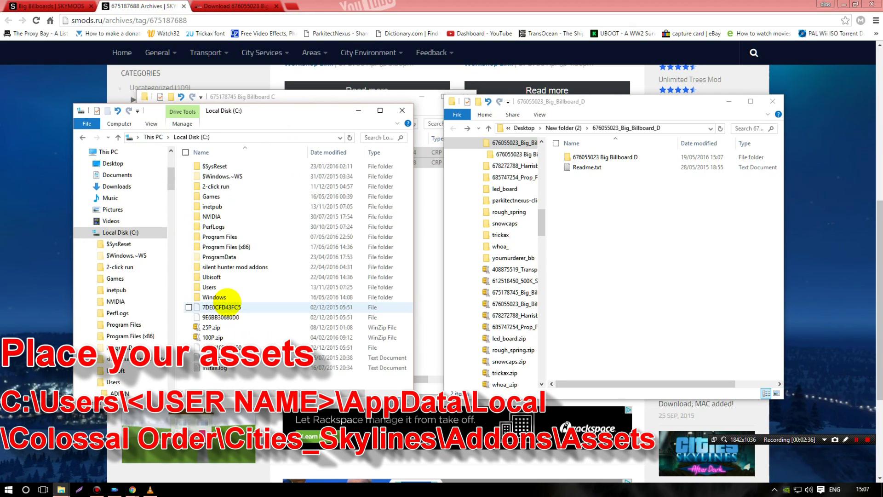
click(227, 285)
key(Return)
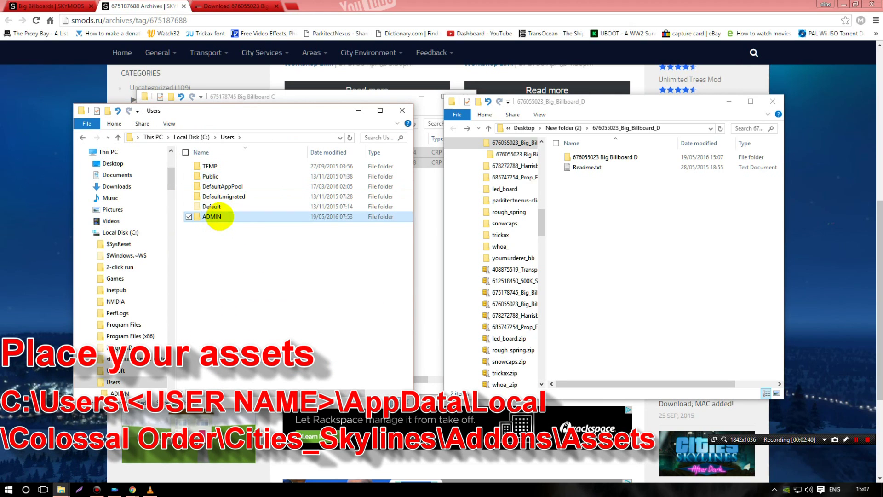
double_click(216, 216)
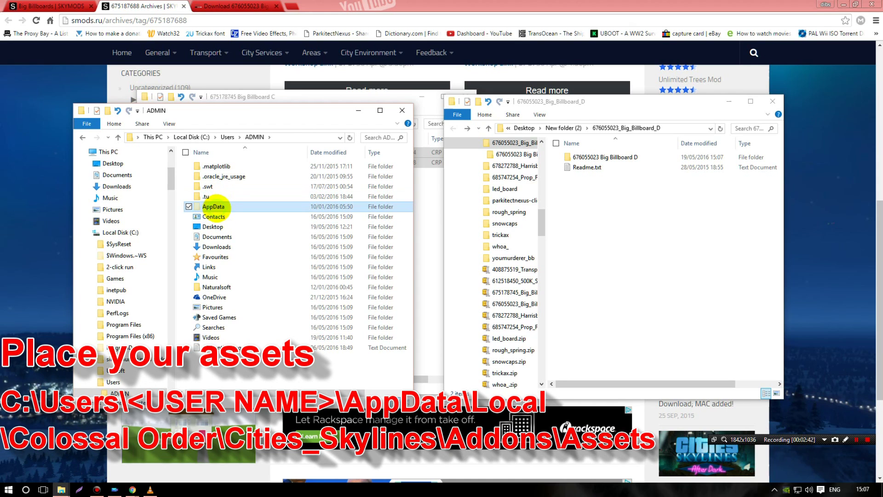
key(Return)
click(214, 165)
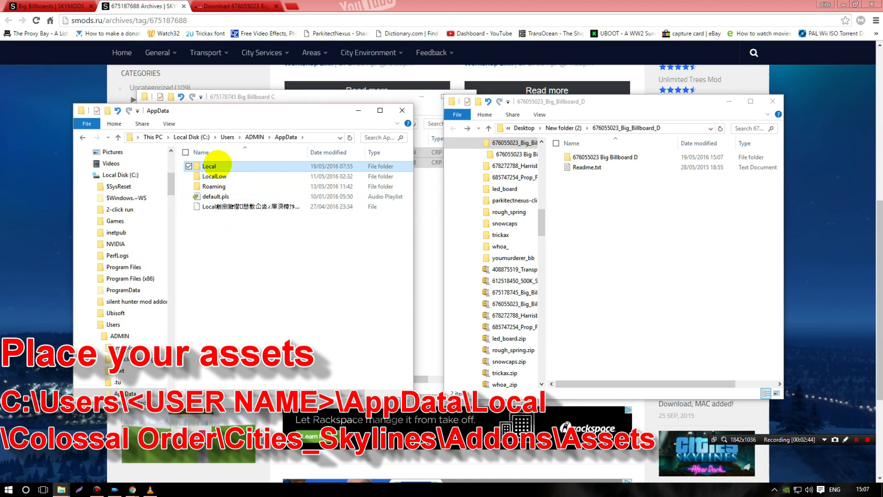
double_click(215, 164)
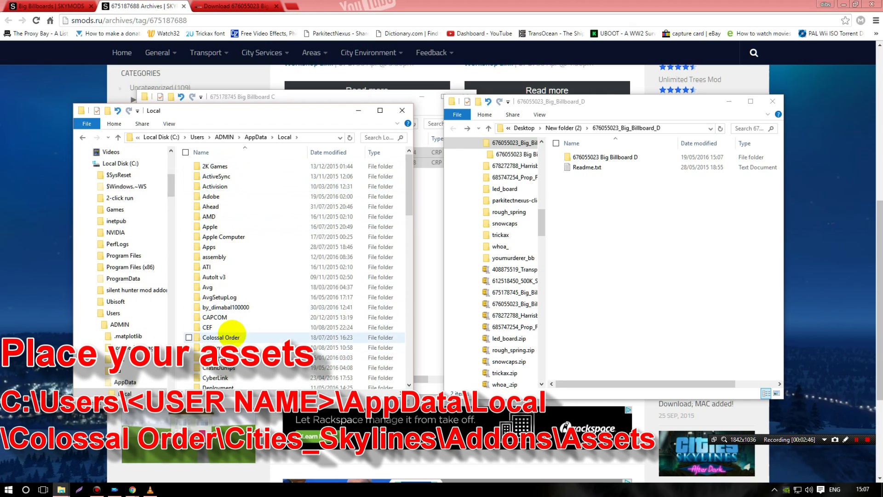
double_click(220, 336)
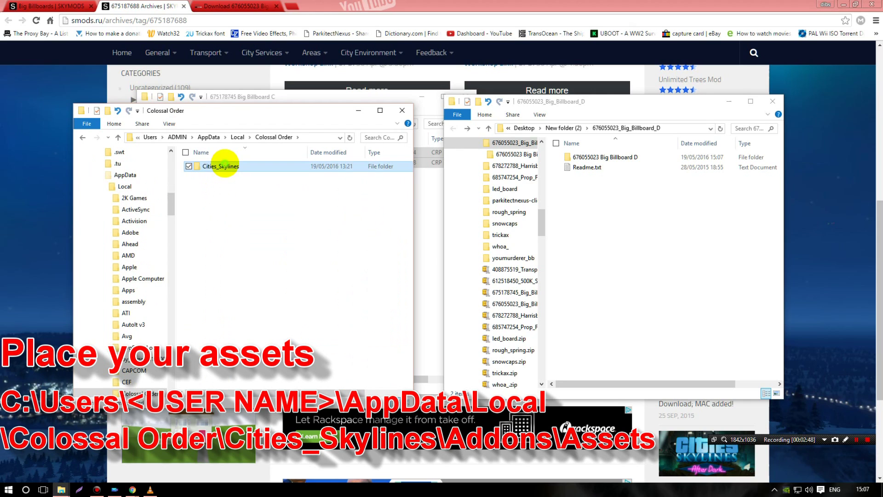
double_click(221, 166)
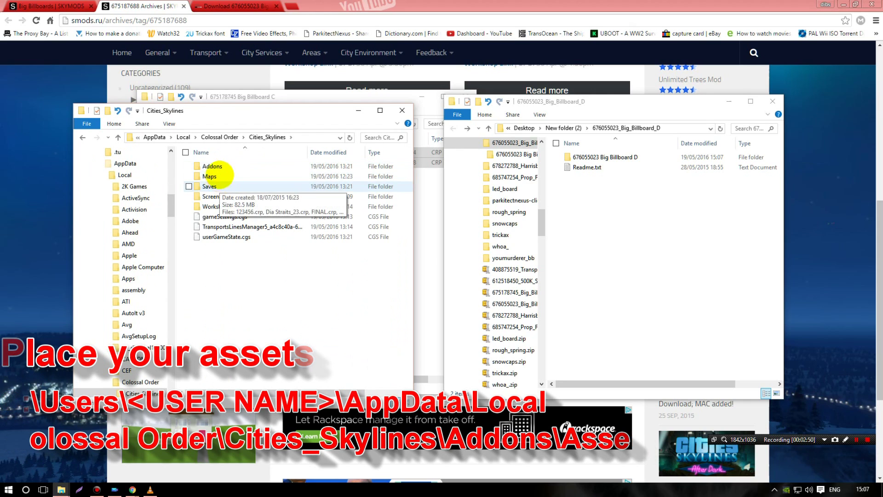
click(218, 166)
double_click(213, 166)
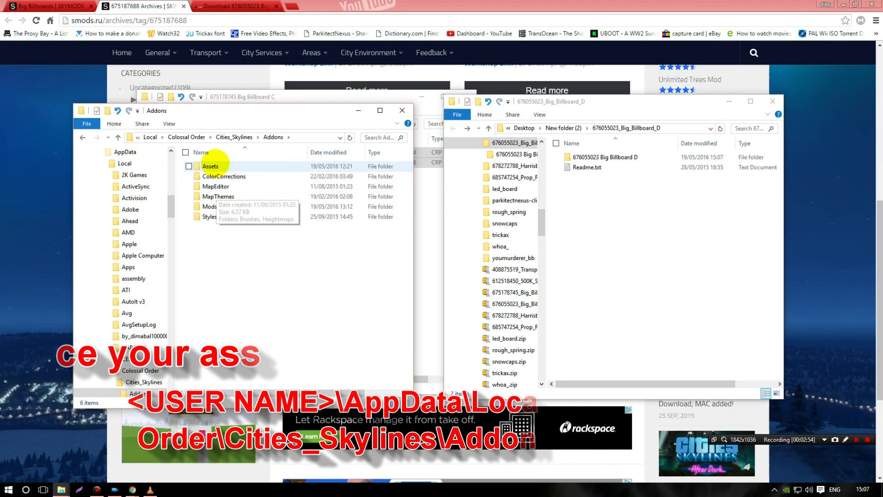
click(212, 166)
double_click(212, 166)
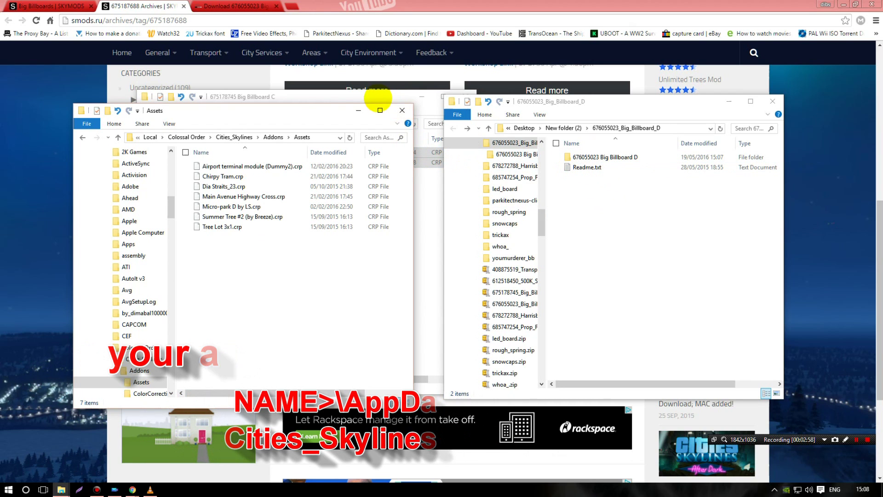
Step: Move both billboard .crp files into Assets and close the extracted folders
drag(381, 100, 669, 141)
drag(598, 196, 294, 307)
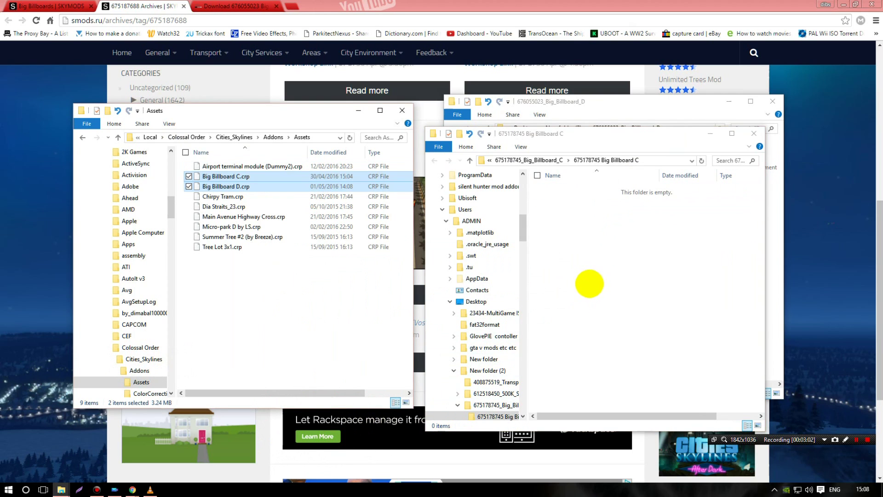
click(755, 134)
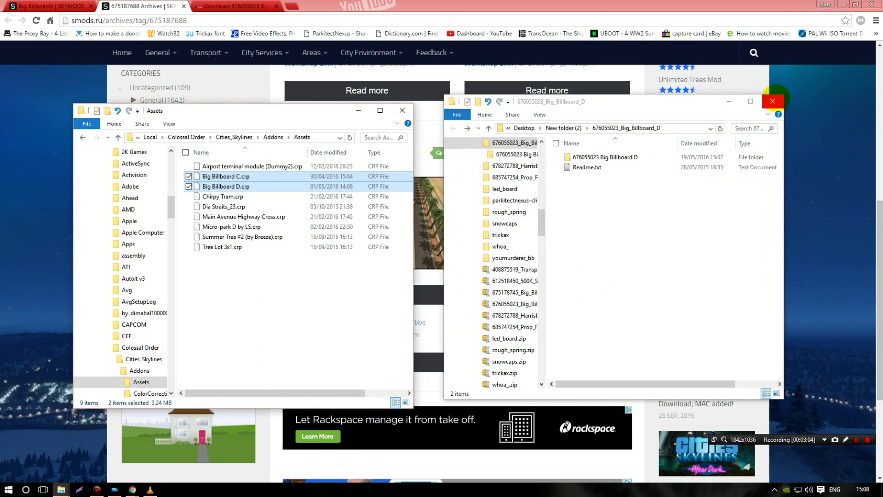
click(772, 101)
Step: Deselect the billboard files, then download the Slums for Cities Skylines zip from District Style
click(277, 300)
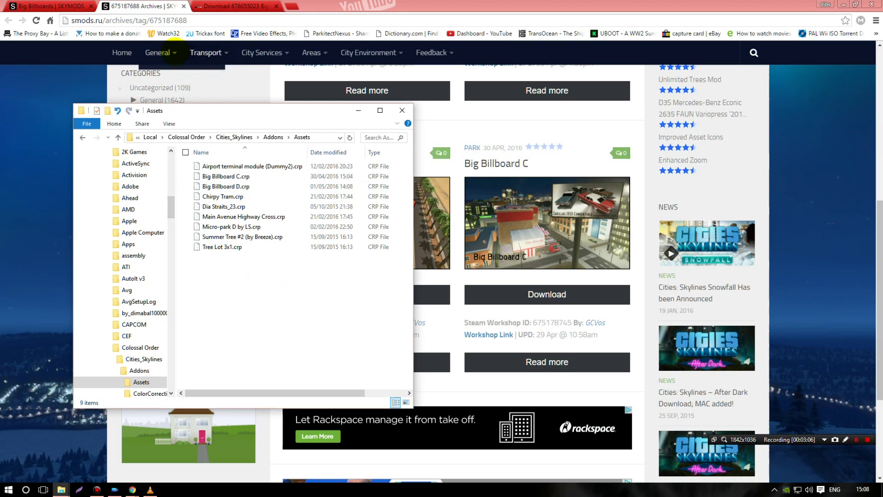
click(188, 10)
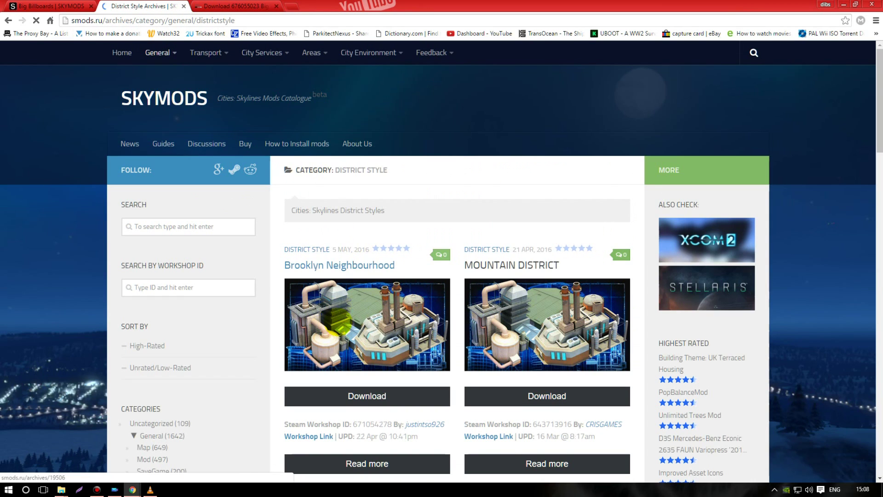
scroll(349, 314, down, 1)
scroll(349, 314, down, 2)
scroll(352, 311, down, 2)
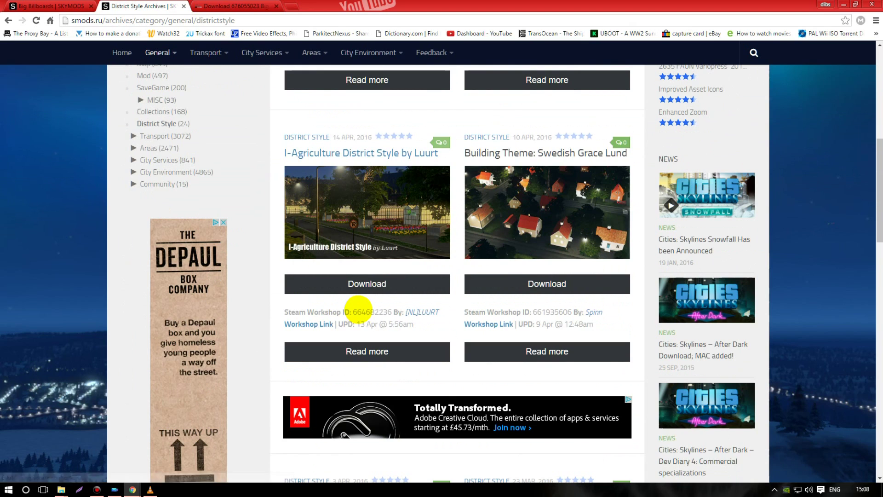
scroll(359, 308, down, 4)
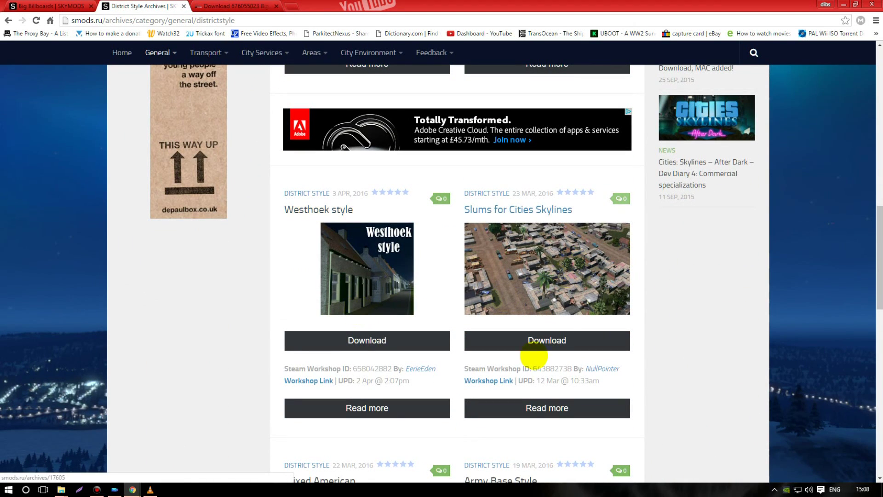
click(565, 339)
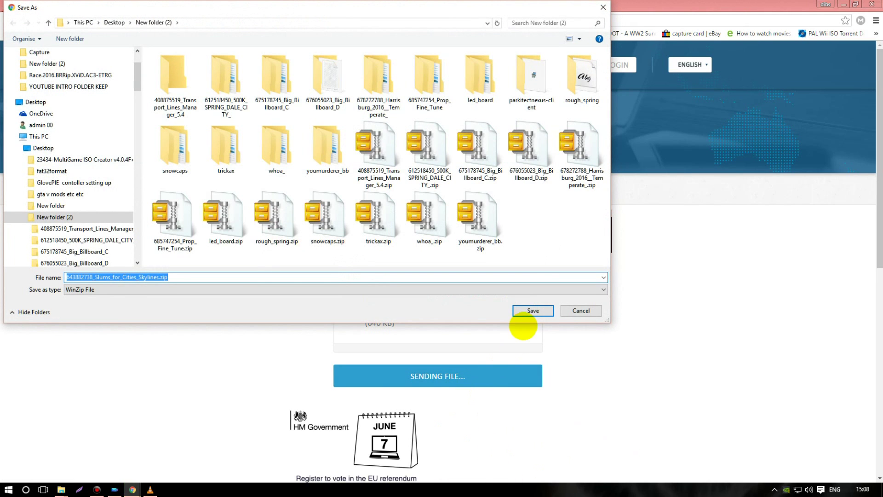
click(533, 311)
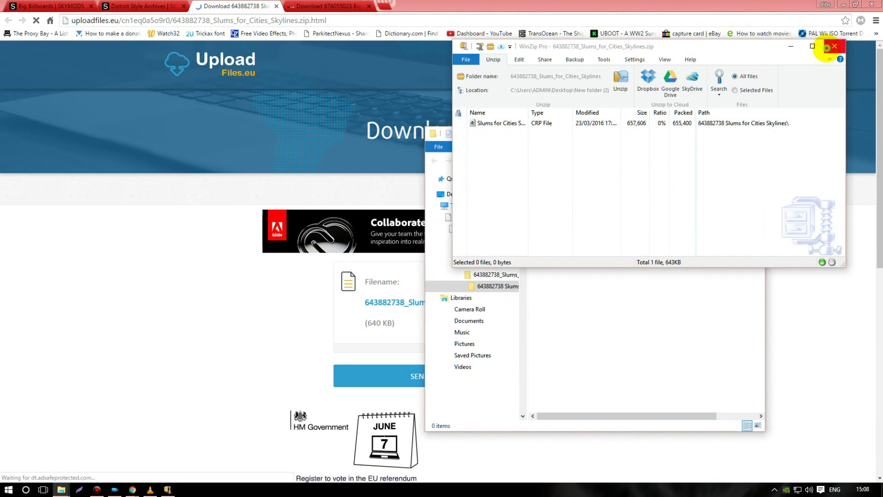
Step: Unzip Slums for Cities Skylines.crp, move it into Addons\MapThemes, and close the extracted folder
click(835, 46)
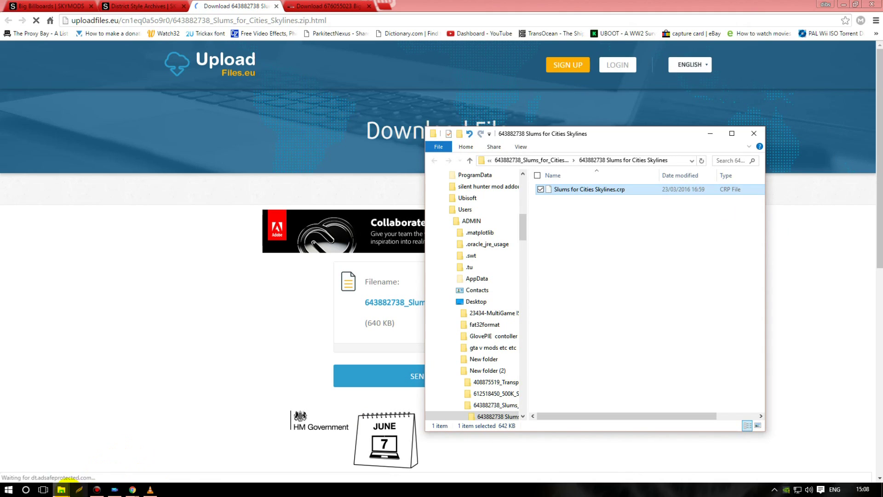
click(62, 490)
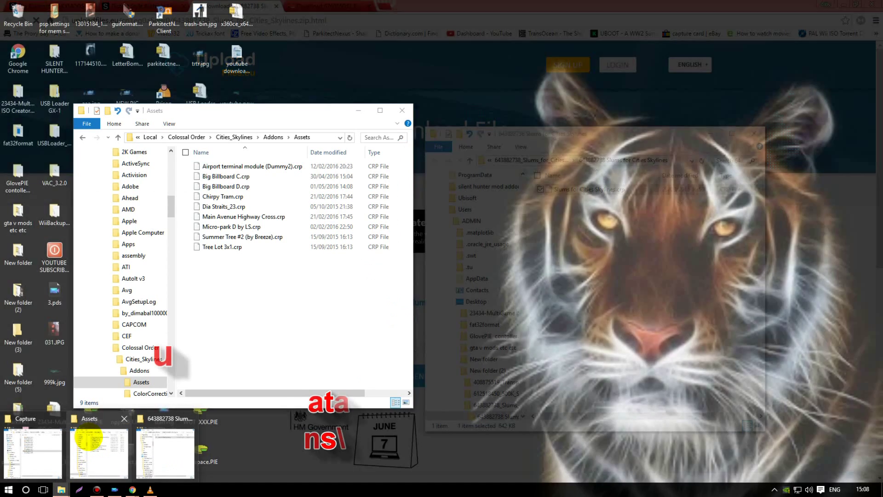
click(90, 441)
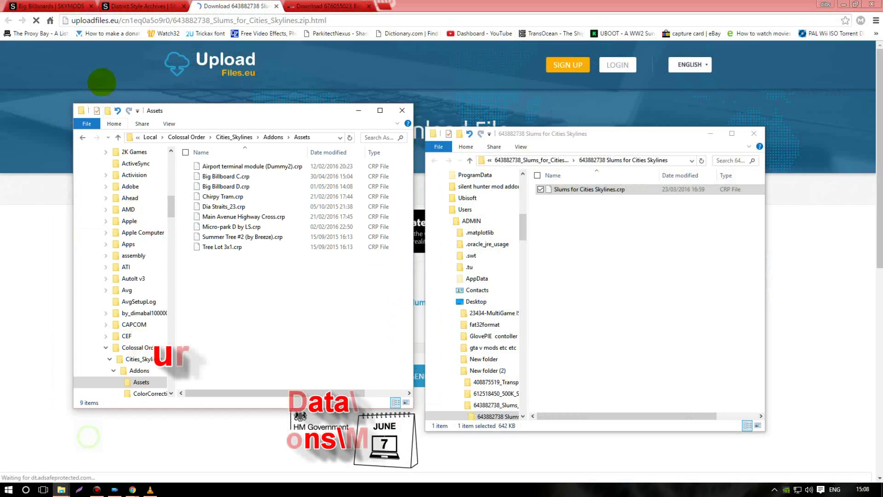
click(82, 137)
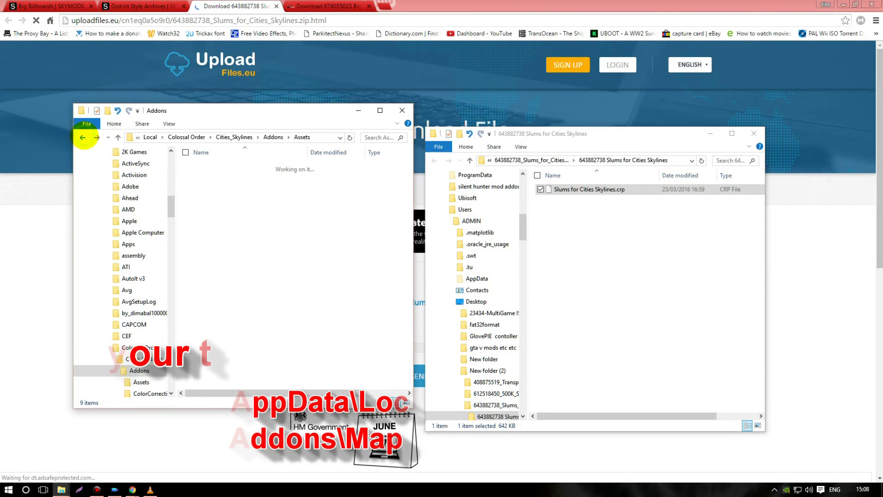
click(82, 137)
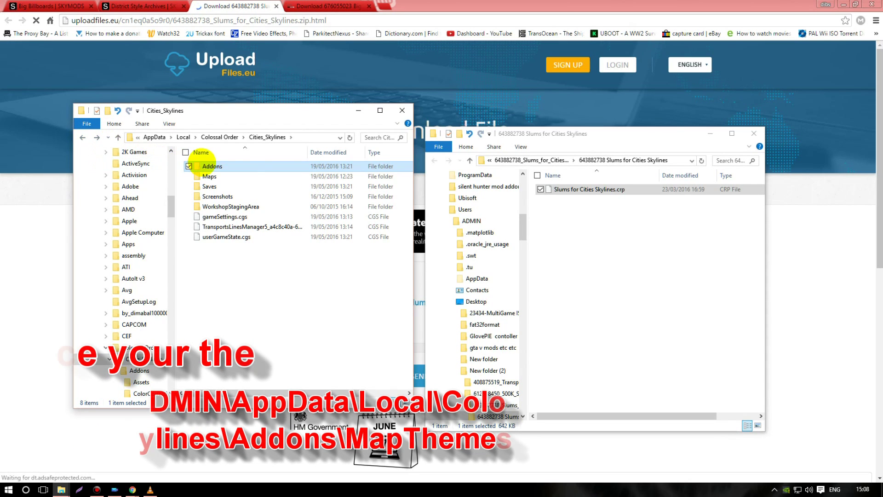
double_click(245, 166)
click(559, 189)
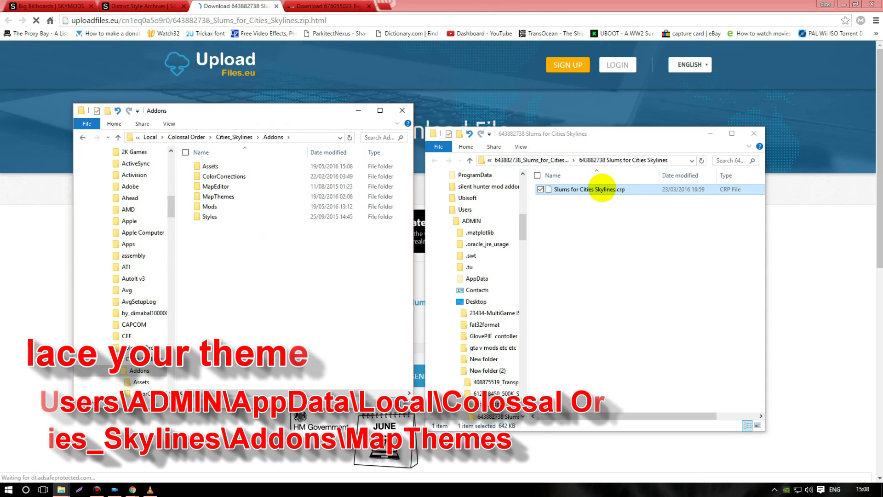
mouse_move(603, 188)
mouse_down()
mouse_move(400, 217)
mouse_move(219, 197)
mouse_up()
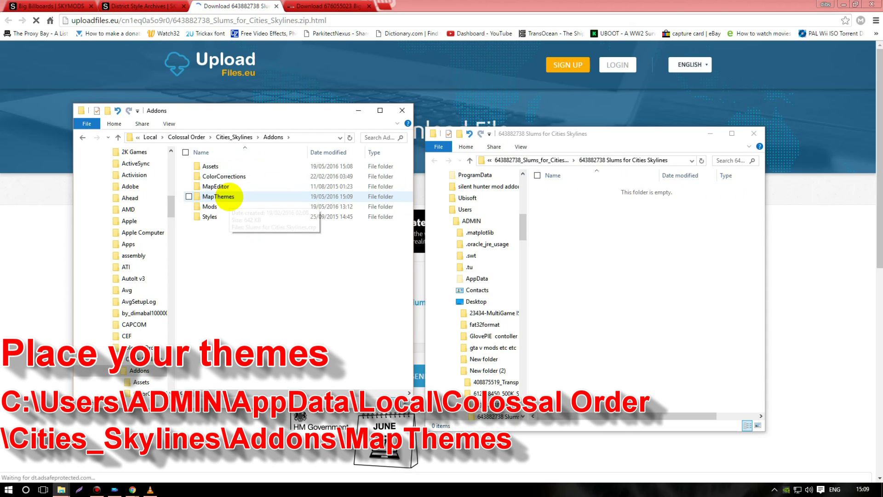
click(635, 248)
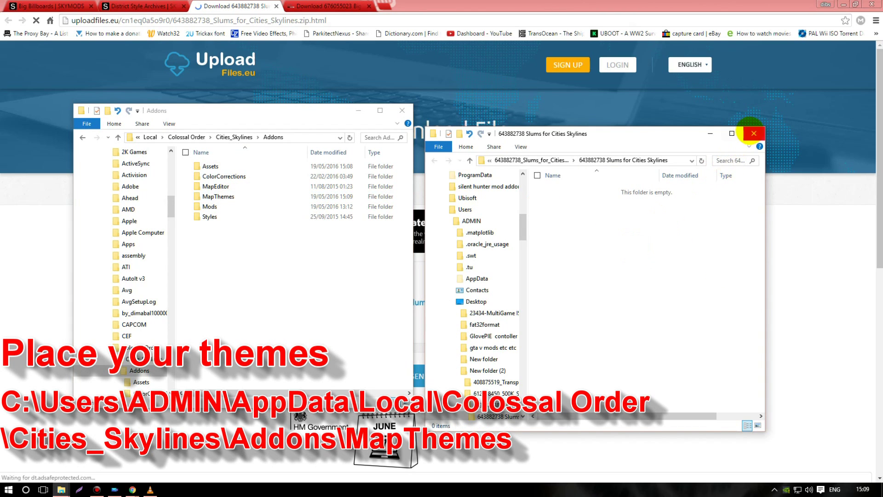
click(754, 132)
click(276, 7)
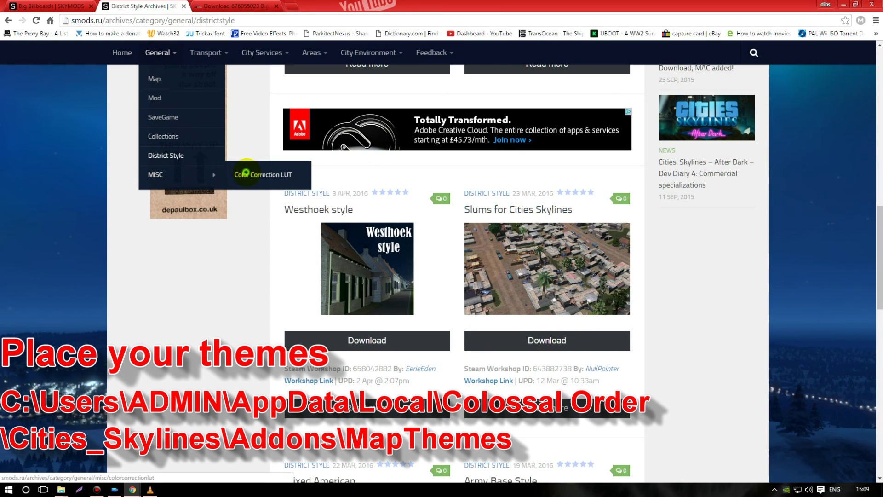
Step: Download the 12 KB Broadcast Color Correction LUT zip, skipping the ad tab, and open it
click(246, 174)
scroll(481, 302, down, 3)
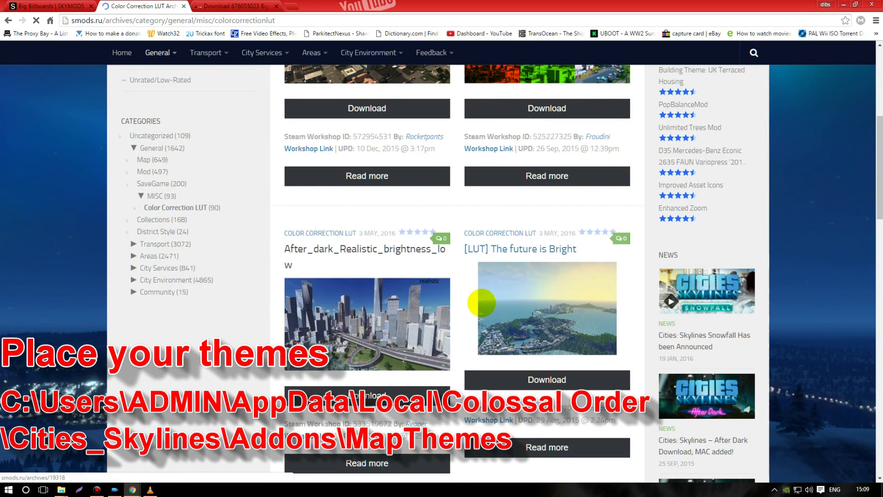
scroll(481, 302, down, 4)
scroll(480, 302, down, 2)
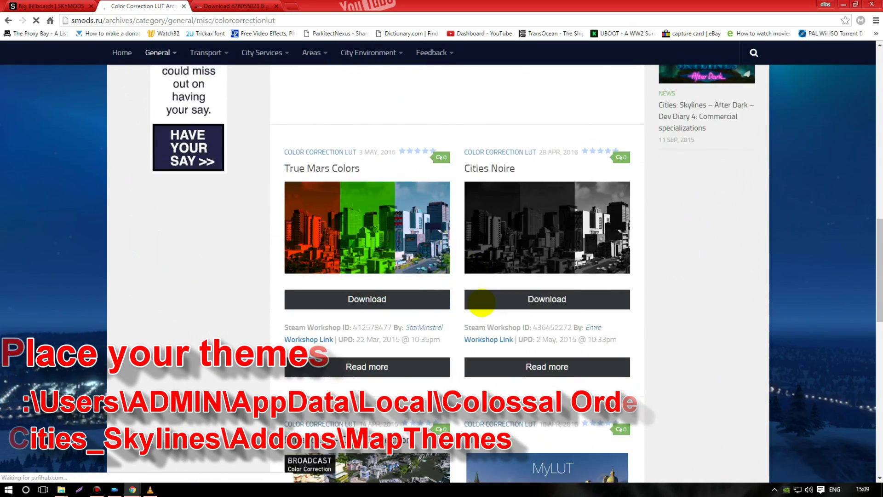
scroll(481, 302, down, 4)
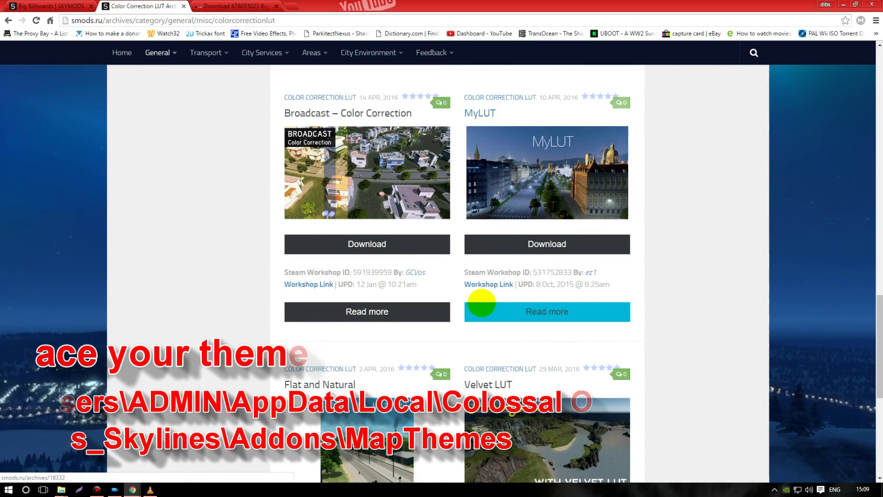
click(351, 242)
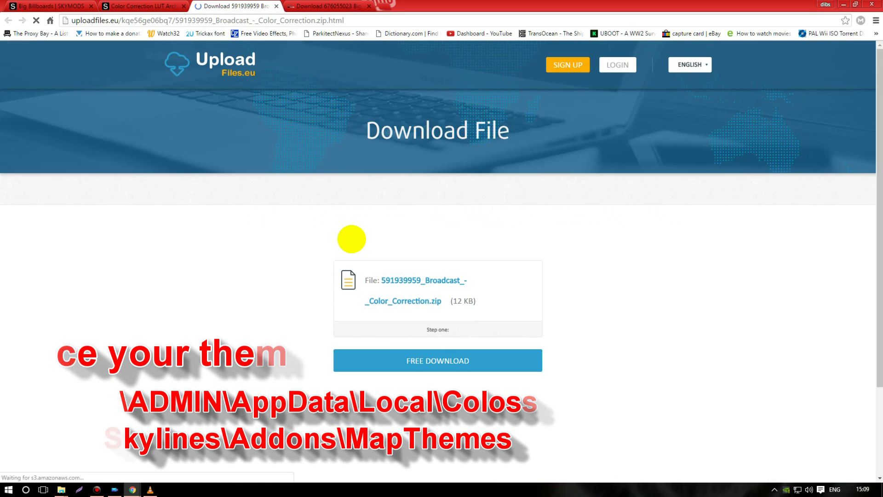
click(389, 355)
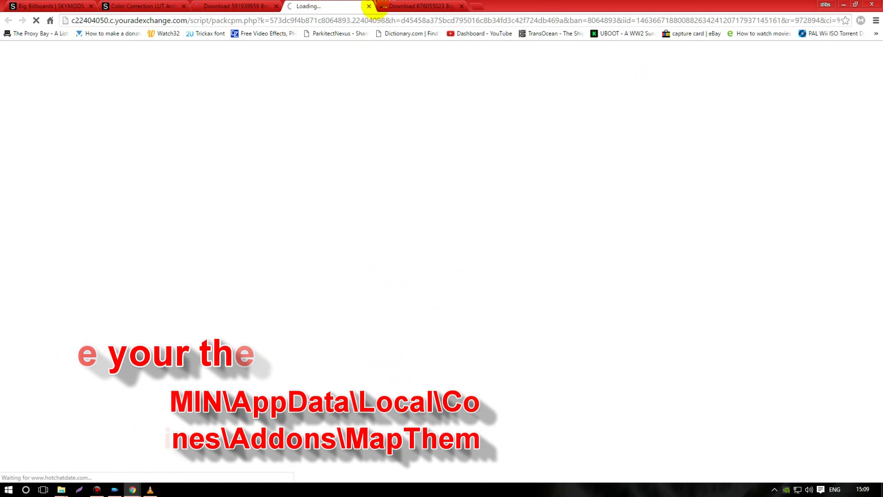
click(368, 6)
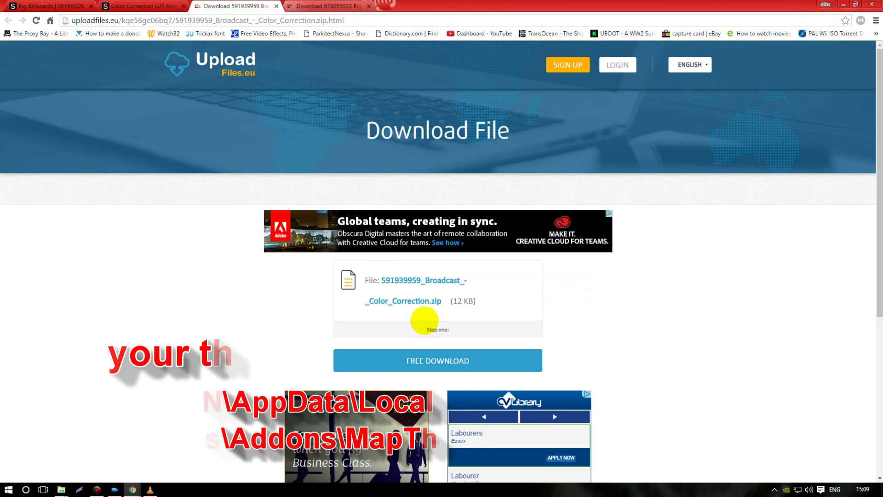
click(441, 366)
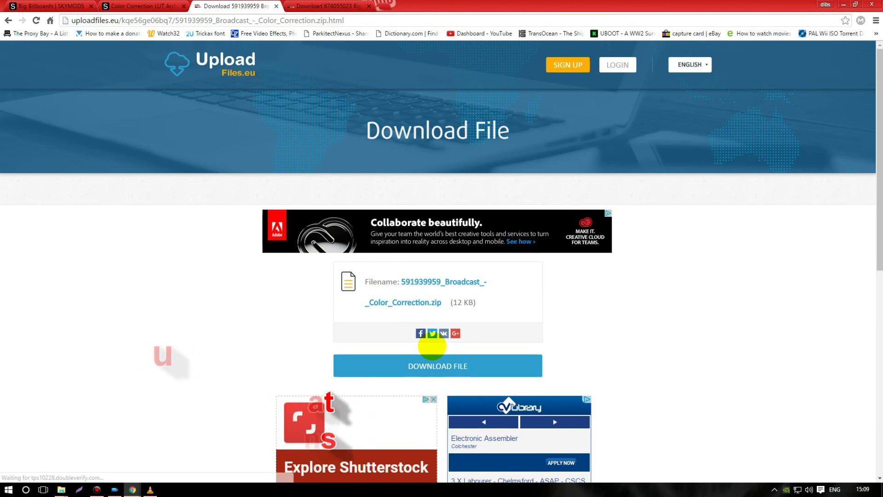
click(432, 366)
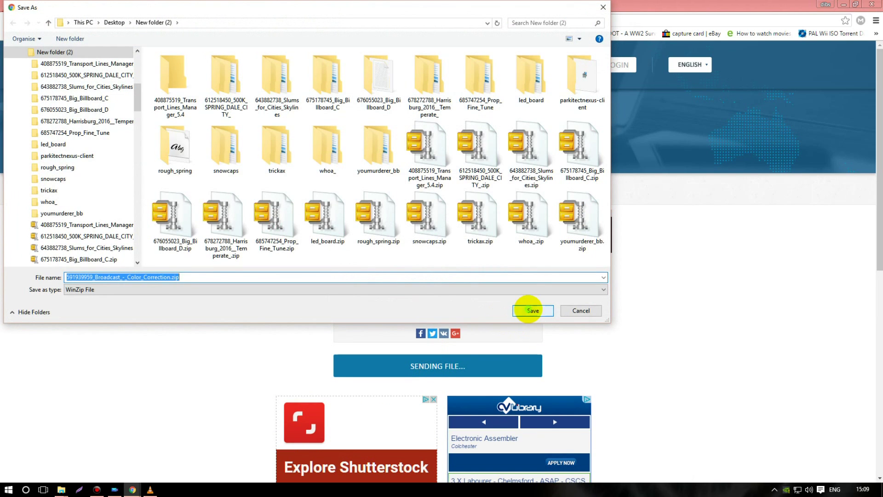
click(529, 311)
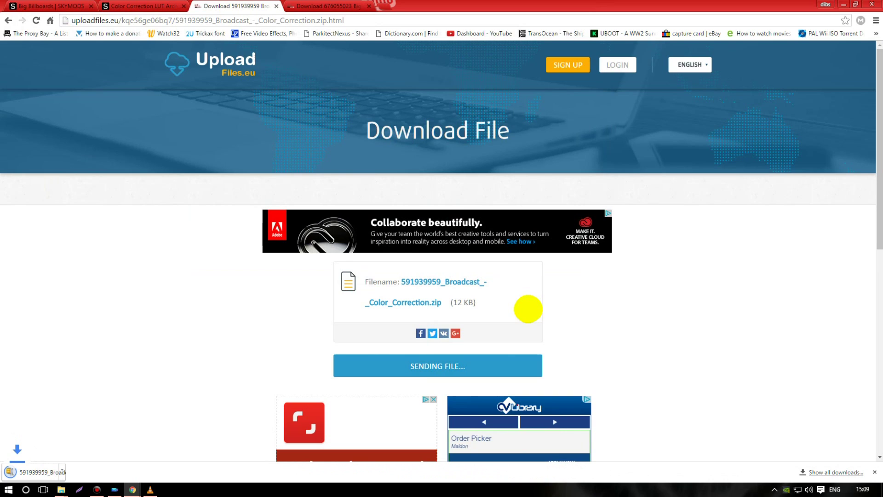
click(21, 473)
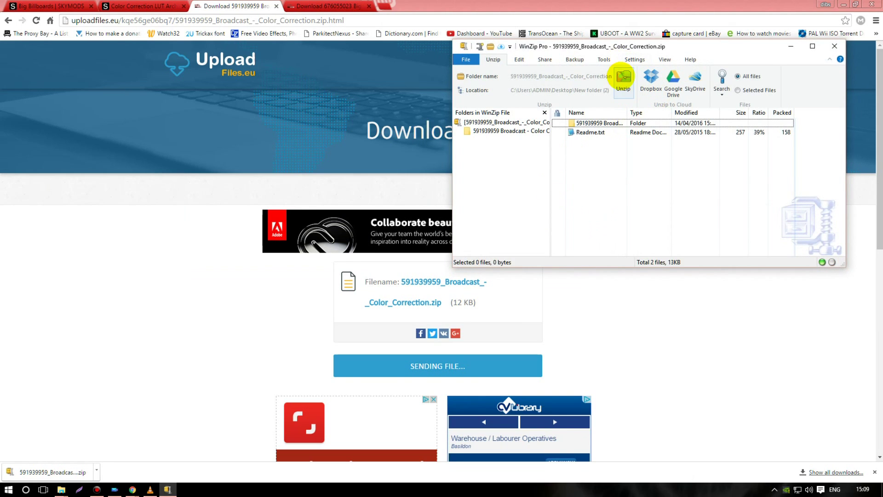
Step: Extract the Broadcast archive, read its Readme, and open the Broadcast - Color Correction folder
click(623, 79)
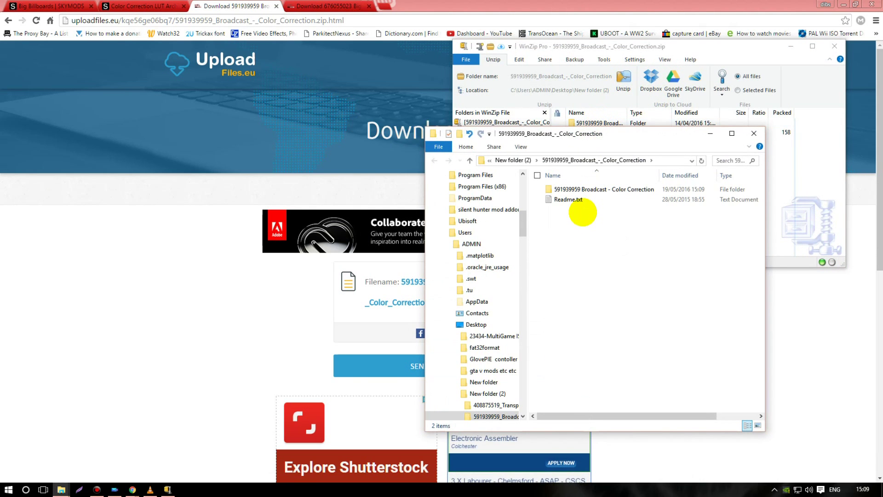
double_click(570, 200)
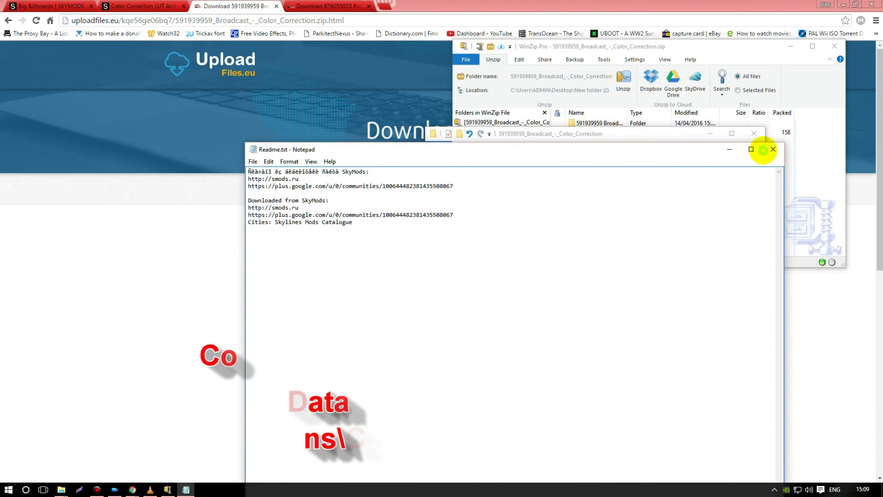
click(773, 149)
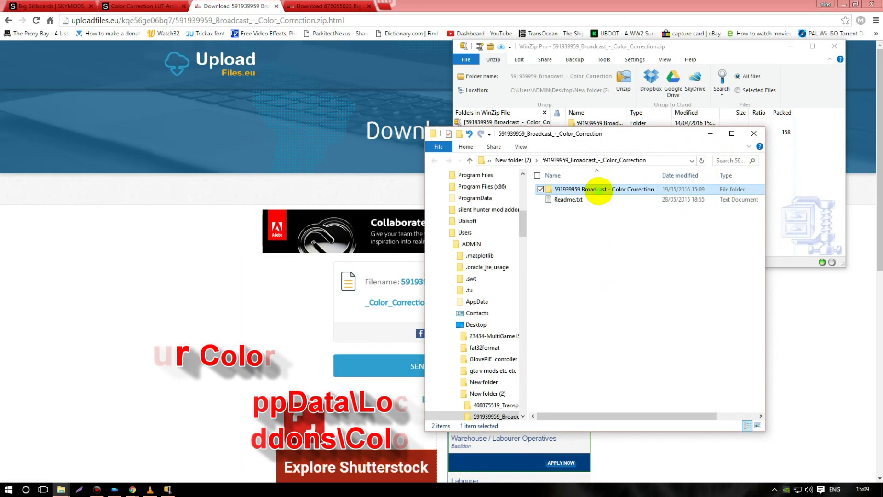
double_click(593, 190)
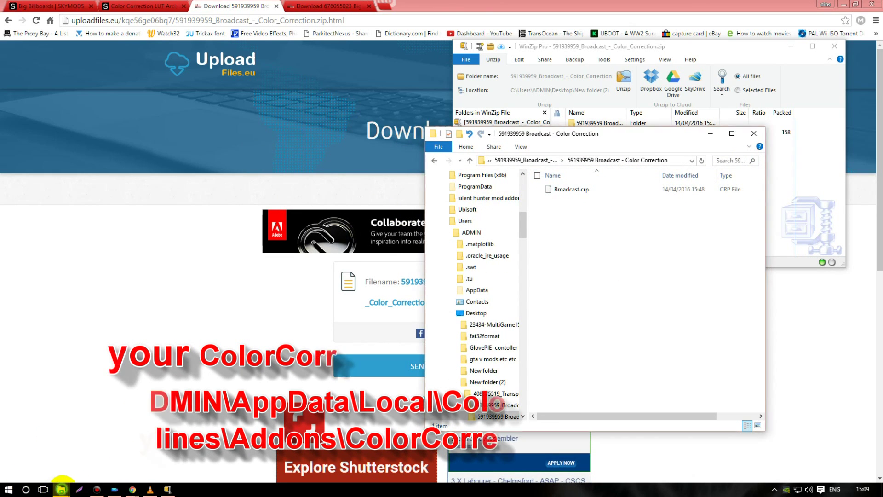
Step: Move Broadcast.crp into Addons > ColorCorrections and close the archive and folder windows
mouse_move(62, 489)
click(99, 450)
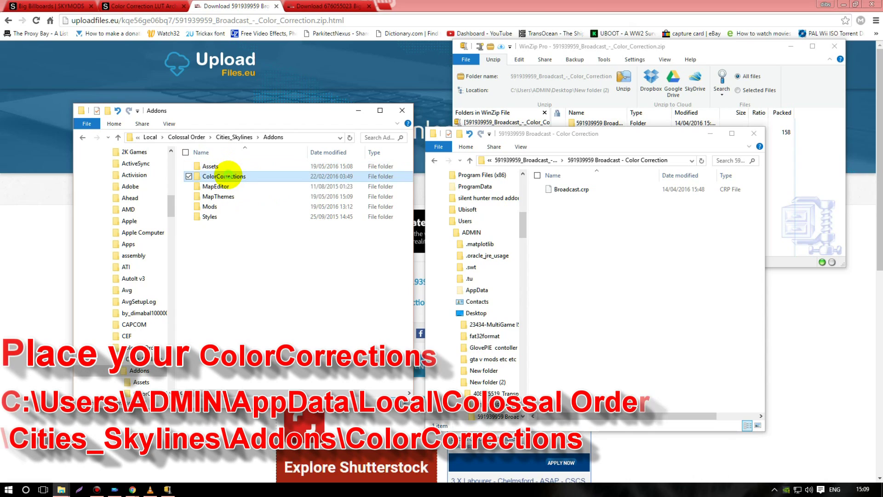
double_click(225, 177)
click(593, 192)
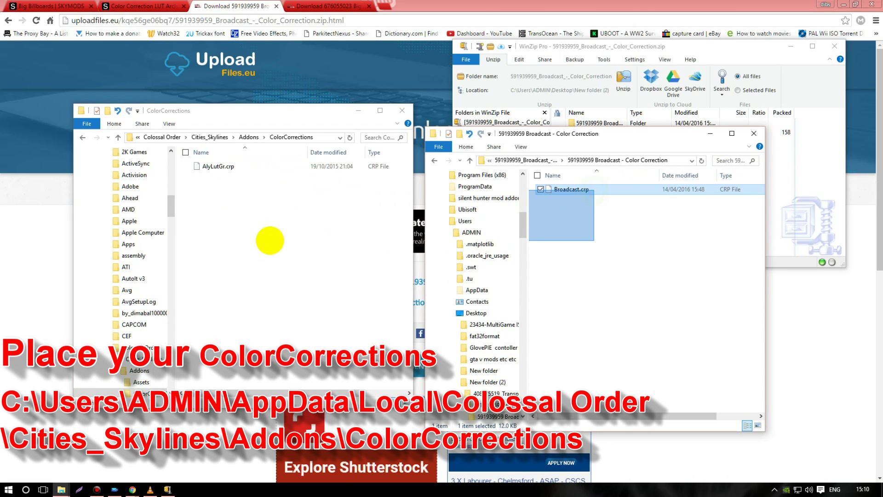
drag(592, 191, 276, 242)
click(754, 134)
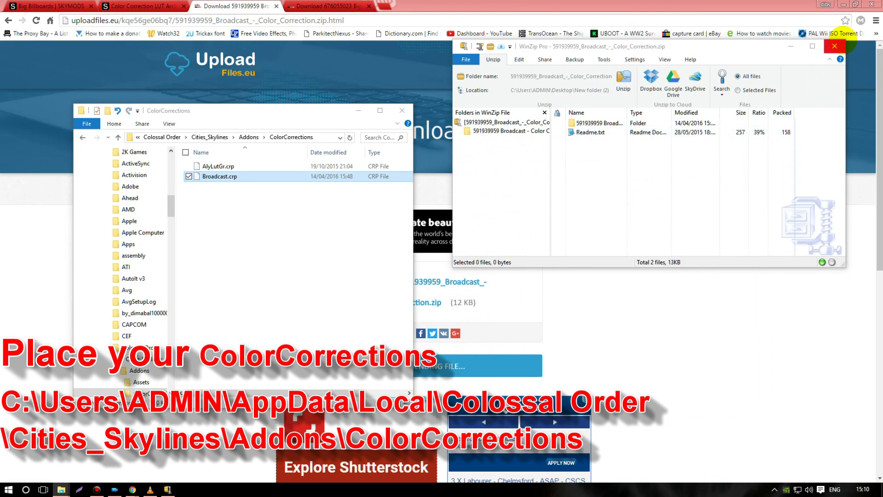
click(834, 45)
click(399, 111)
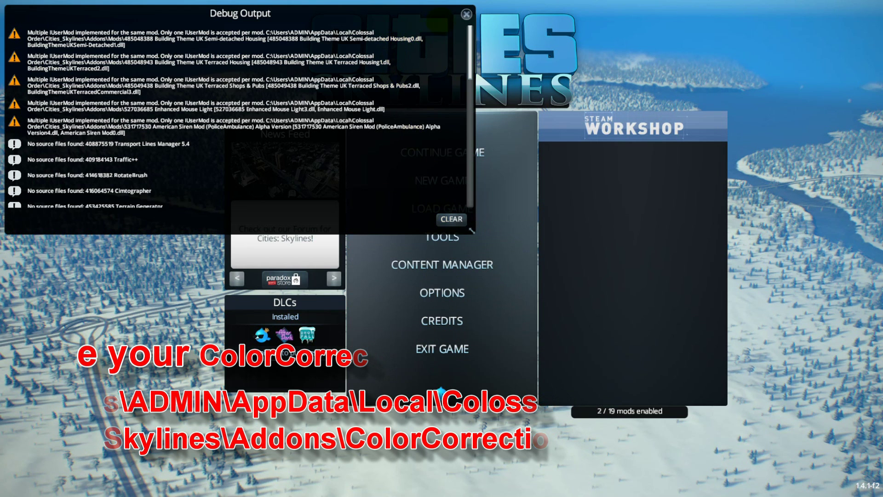
Step: Dismiss the Debug Output panel and open the Content Manager from the main menu
click(454, 220)
click(469, 264)
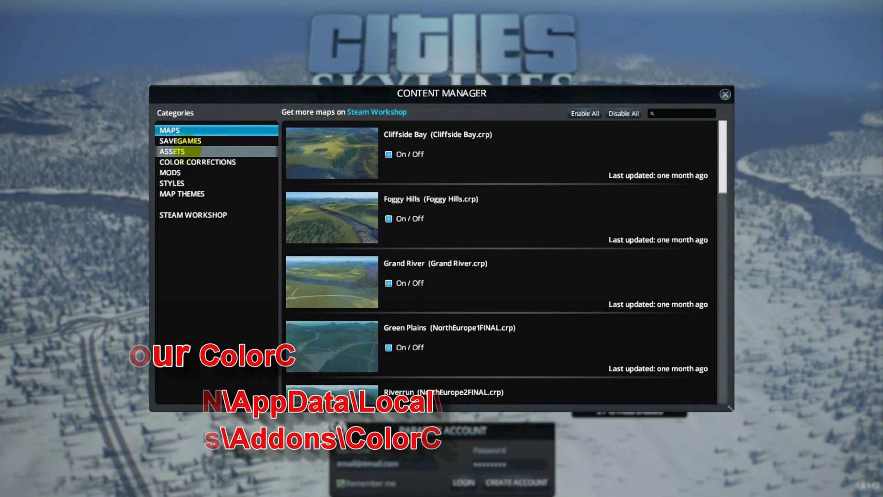
Step: Browse the Savegames, Assets, Mods and Color Corrections categories, ending on empty Color Corrections
click(181, 141)
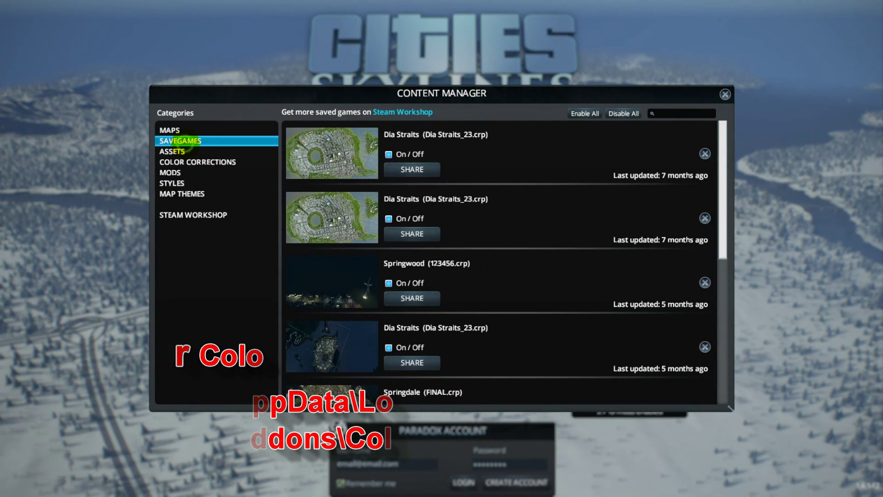
scroll(500, 262, down, 2)
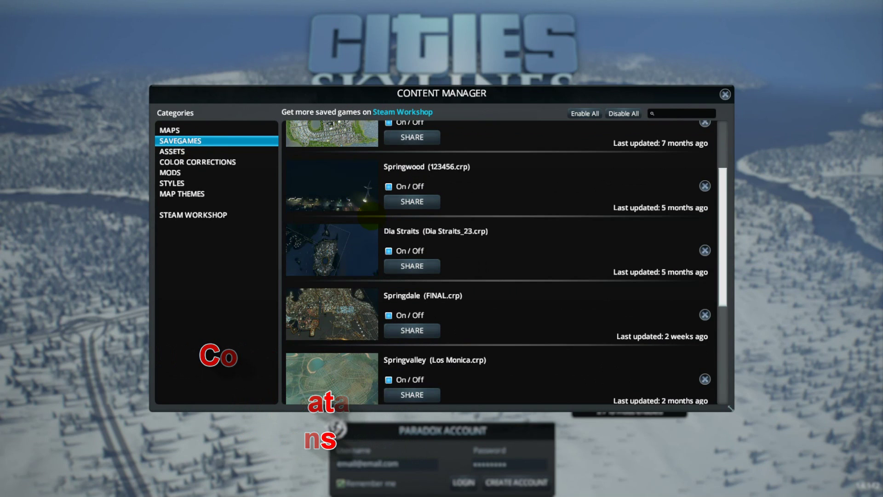
scroll(501, 263, down, 2)
scroll(368, 223, down, 3)
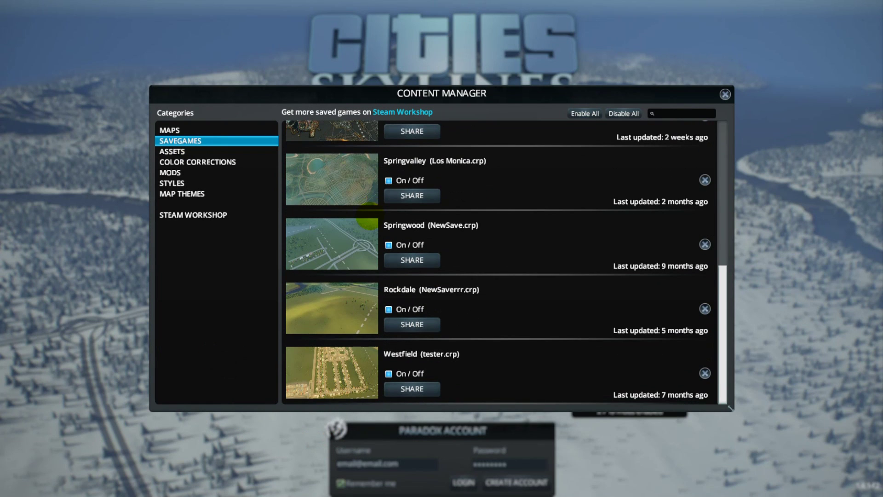
scroll(456, 290, up, 2)
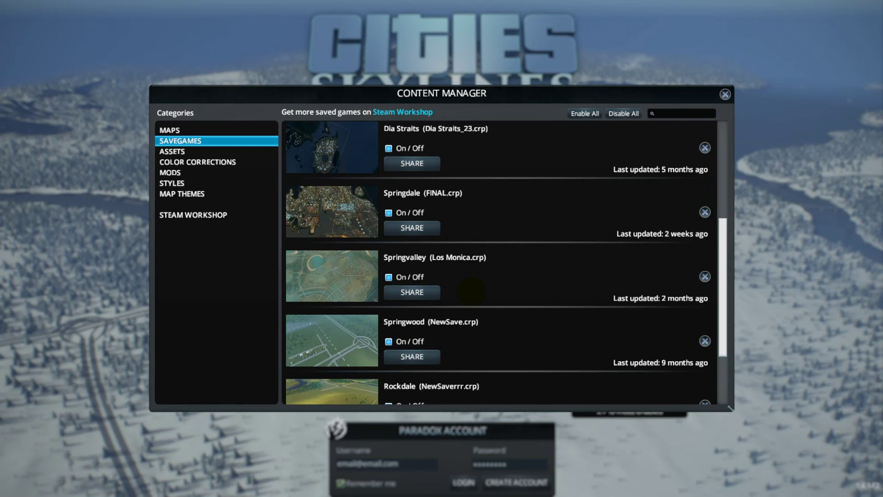
scroll(472, 292, up, 2)
scroll(472, 292, up, 2)
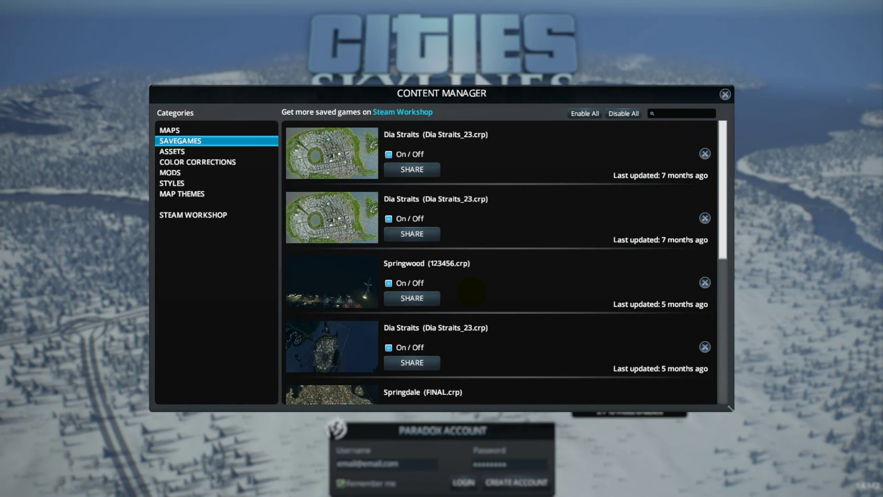
scroll(472, 292, down, 2)
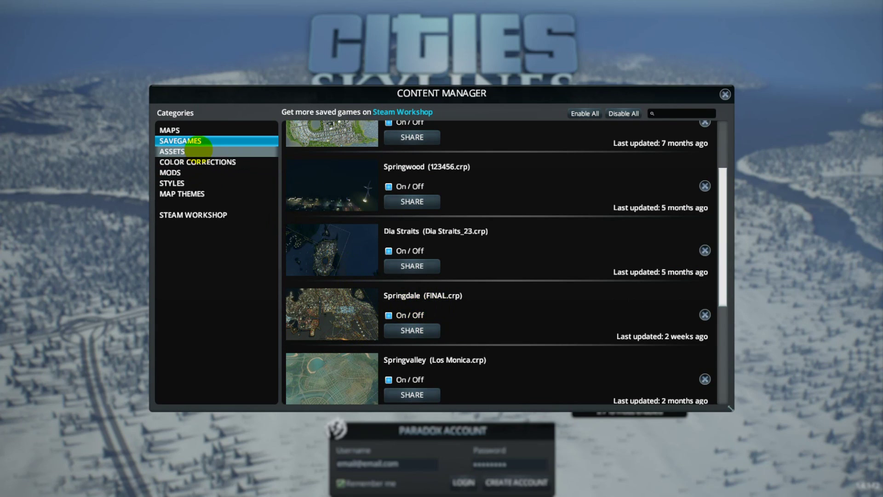
click(199, 150)
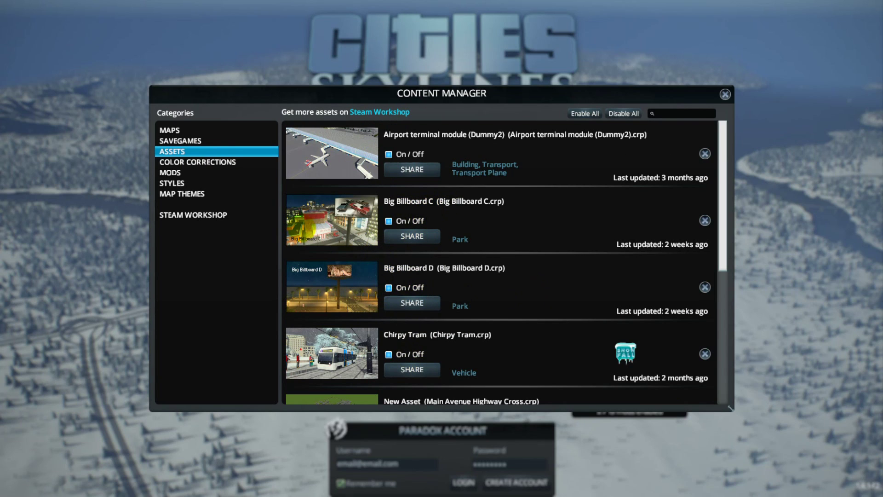
click(196, 163)
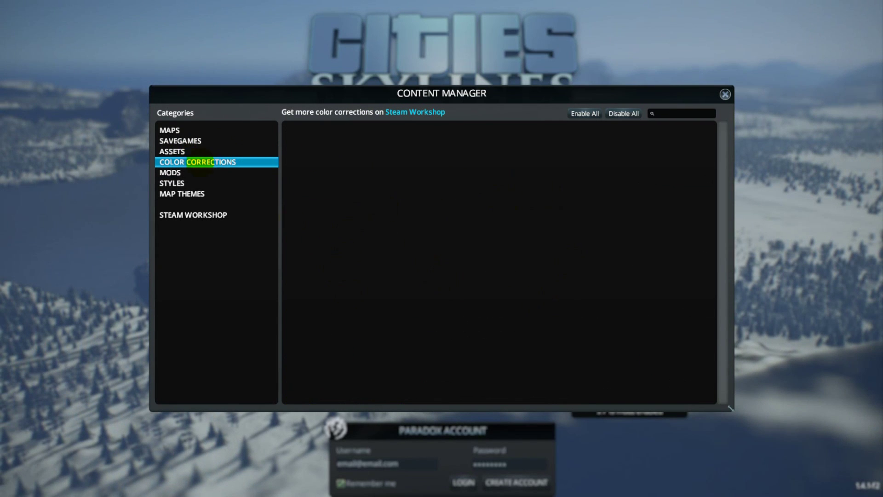
click(188, 172)
click(194, 162)
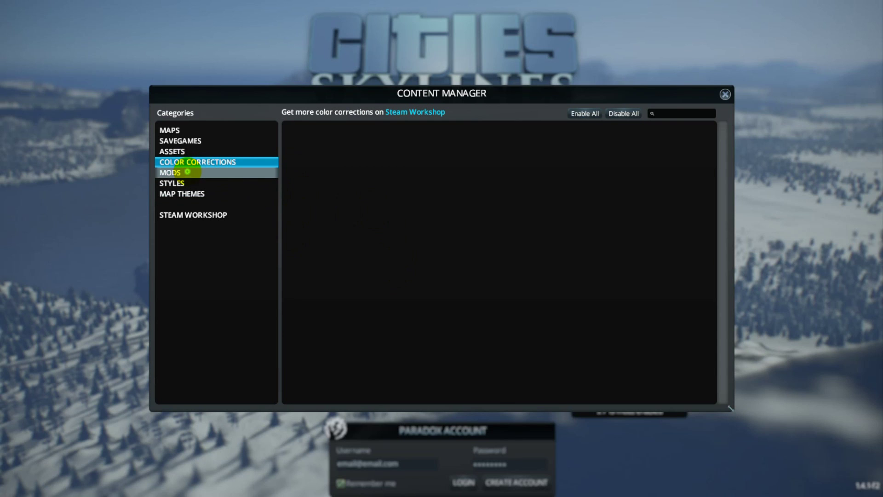
Step: Review installed mods, then try enabling the Slums style and cancel the disclaimer
click(188, 172)
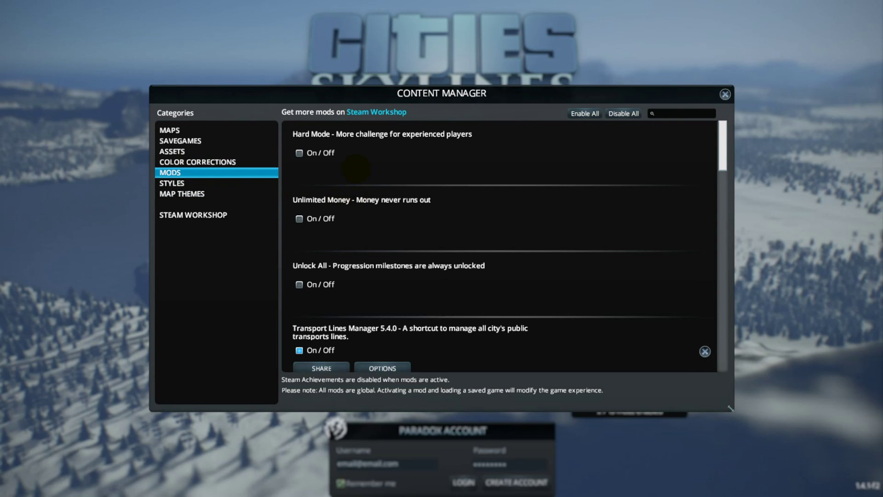
scroll(355, 166, down, 1)
scroll(391, 238, down, 1)
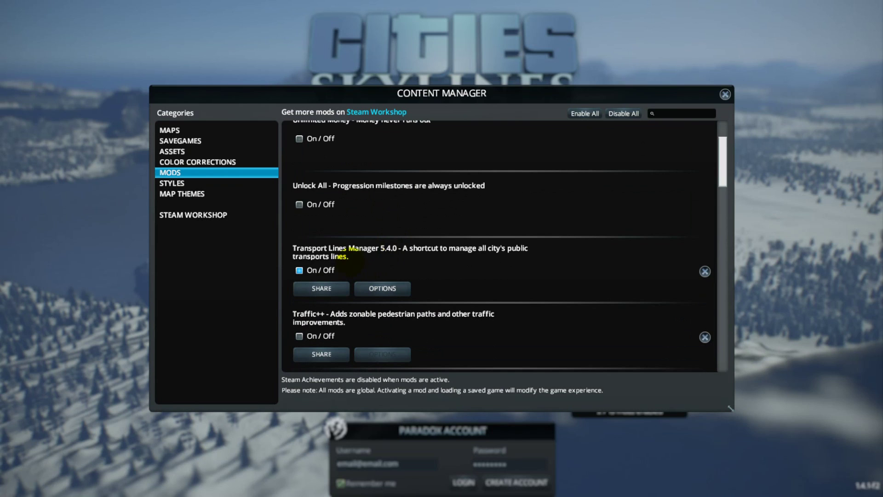
scroll(382, 255, down, 2)
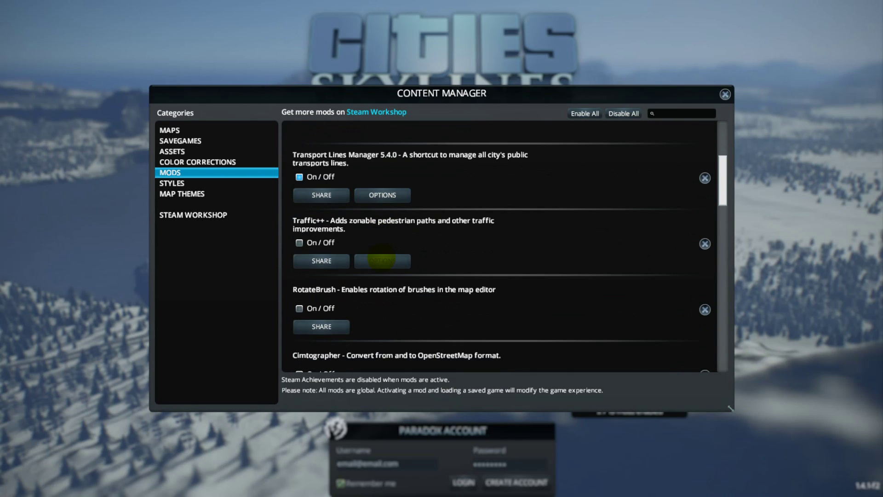
scroll(376, 290, down, 1)
scroll(380, 293, down, 1)
scroll(387, 296, down, 1)
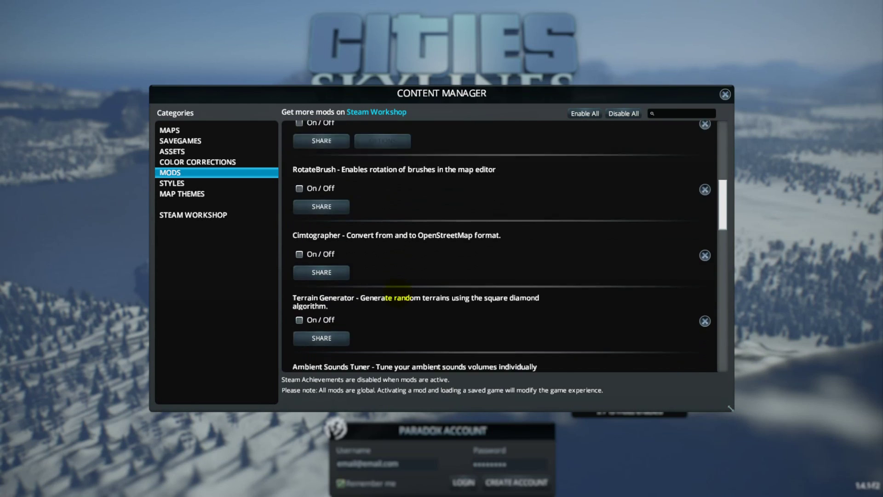
scroll(396, 300, down, 1)
scroll(398, 297, down, 1)
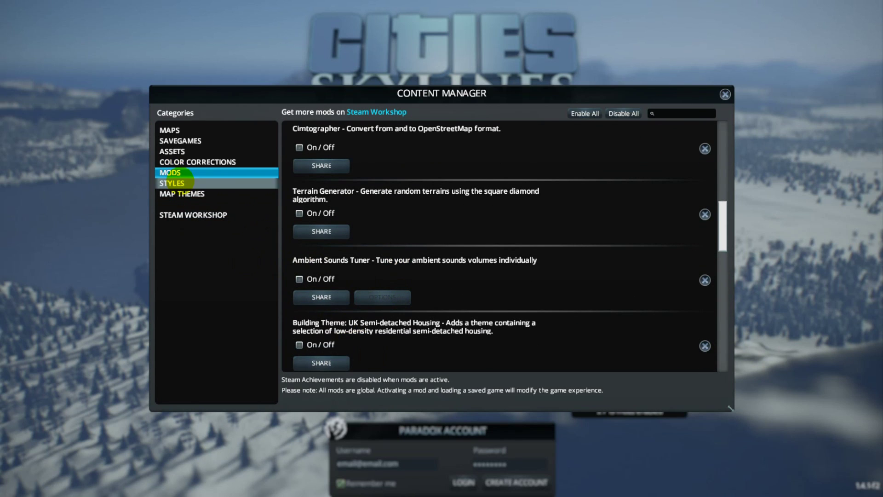
click(184, 182)
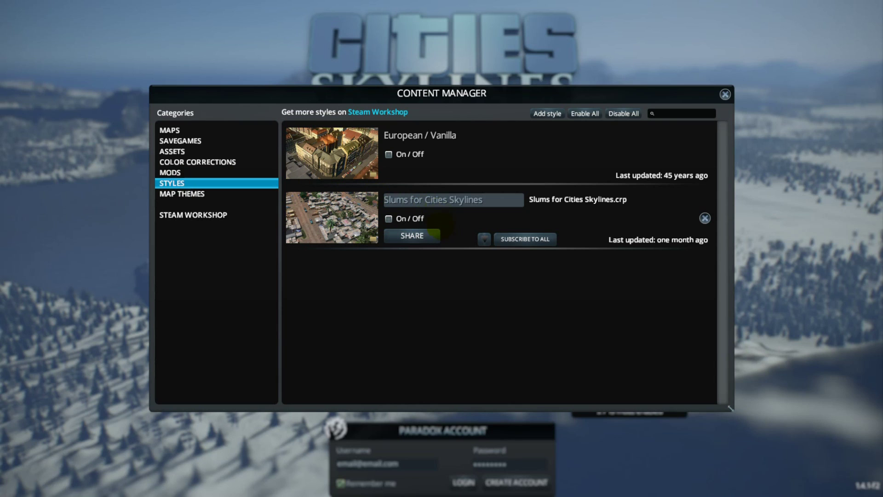
click(389, 219)
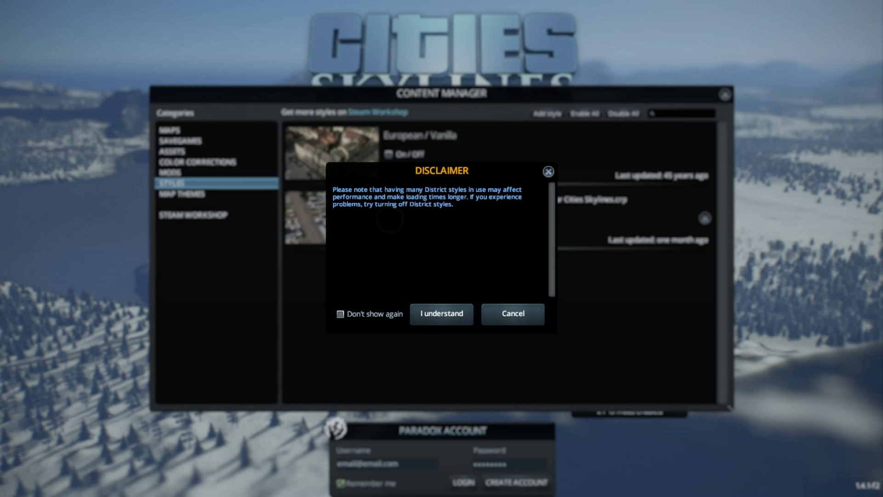
click(496, 312)
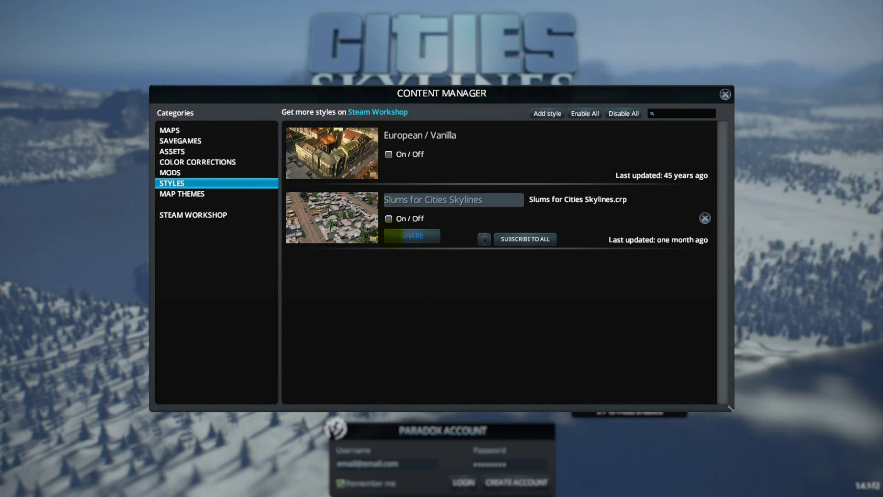
Step: Check map themes, expand the Slums style's missing buildings, and close the Content Manager
click(230, 194)
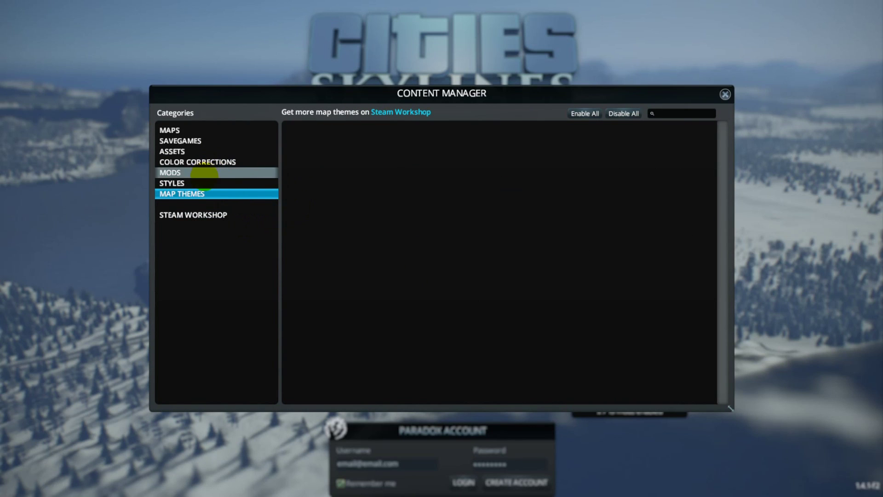
click(203, 182)
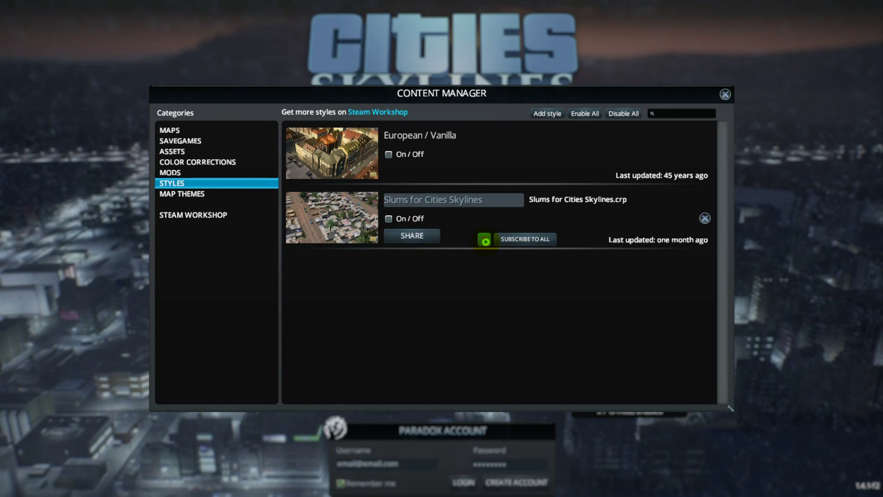
click(484, 239)
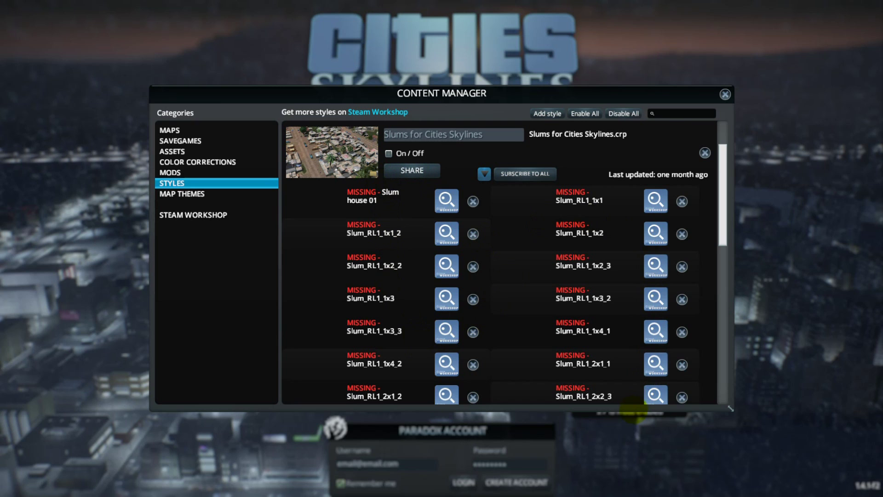
scroll(590, 234, down, 5)
scroll(590, 235, down, 3)
scroll(590, 242, up, 3)
scroll(589, 248, up, 3)
scroll(590, 245, up, 3)
scroll(532, 240, down, 1)
click(725, 94)
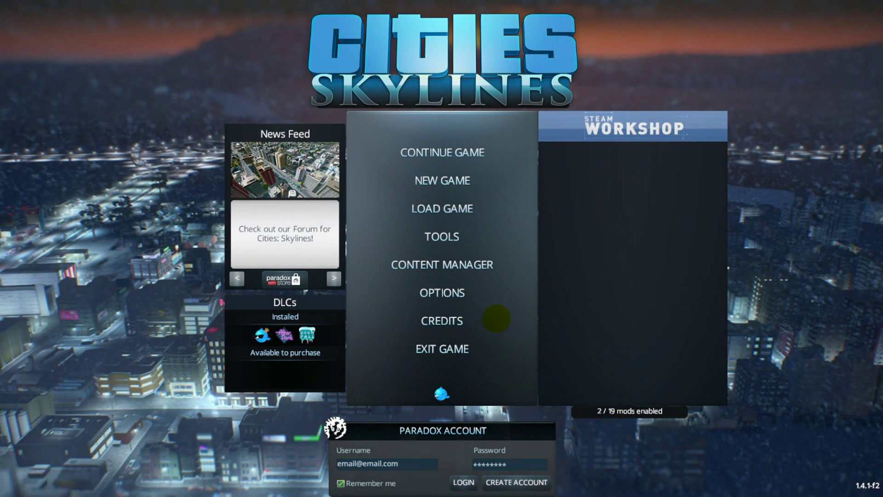
click(439, 350)
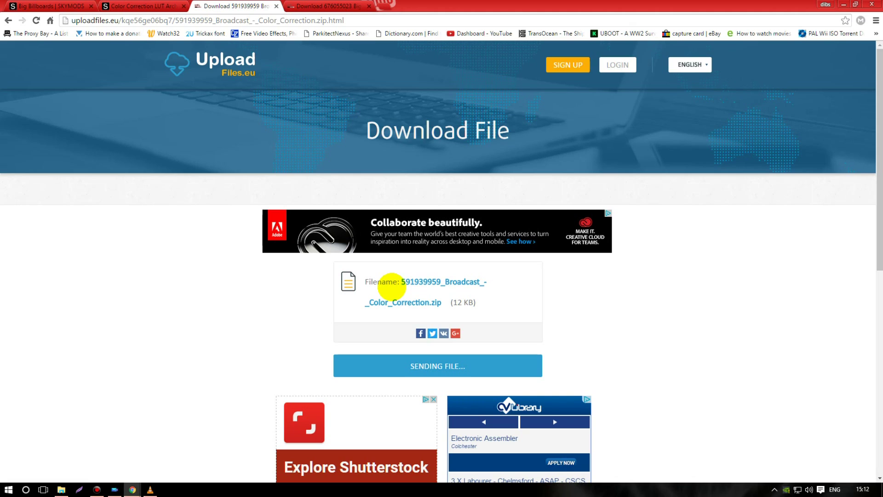
Step: Cycle through the Big_Billboard_D and Broadcast download tabs back to the SkyMods Color Correction LUT listing
click(325, 7)
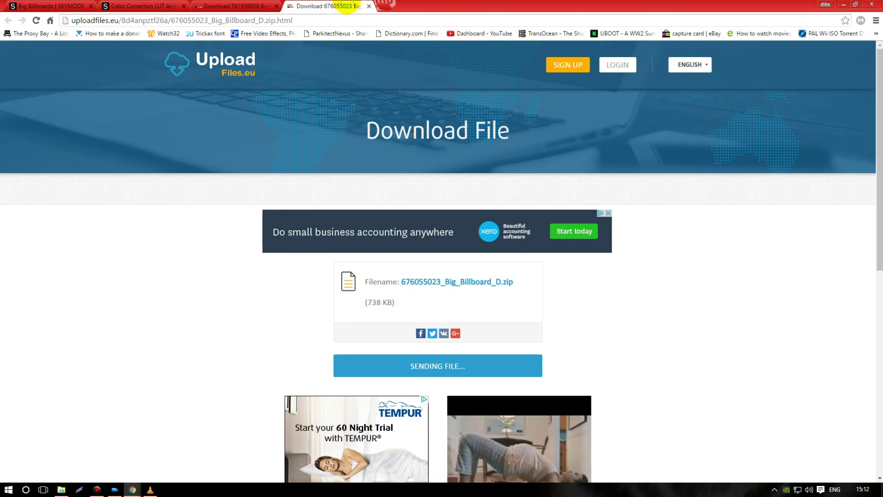
click(233, 7)
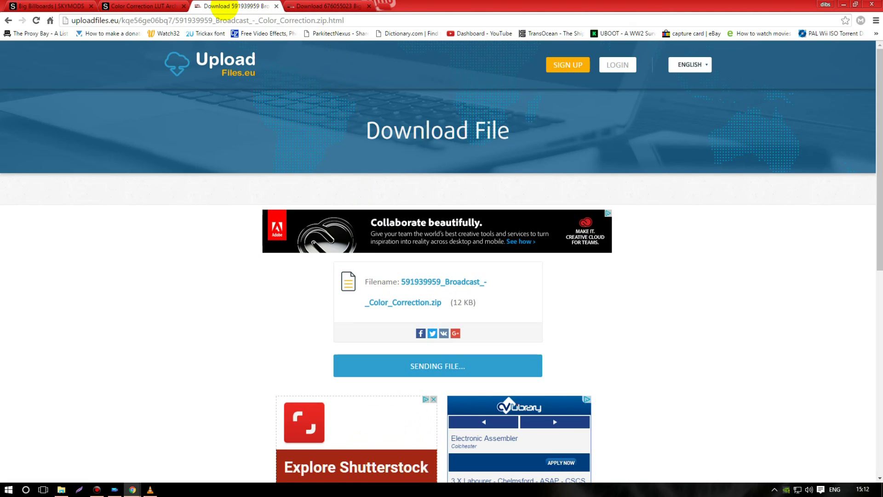
click(141, 7)
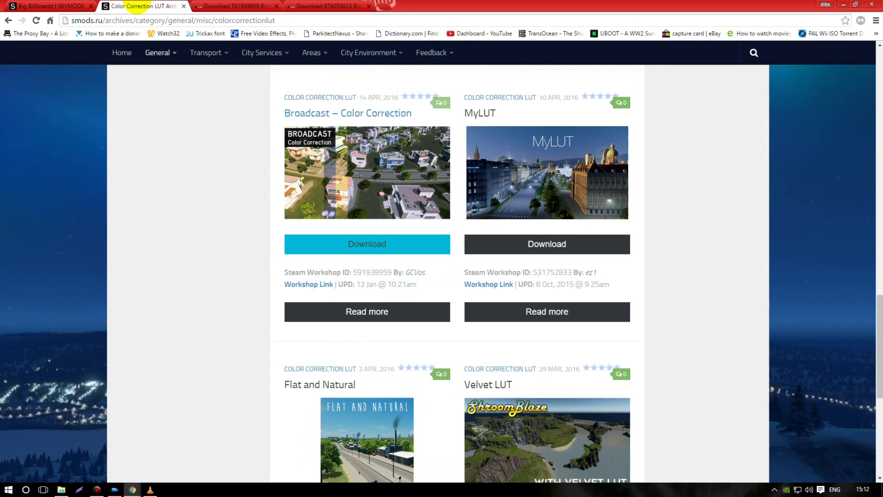